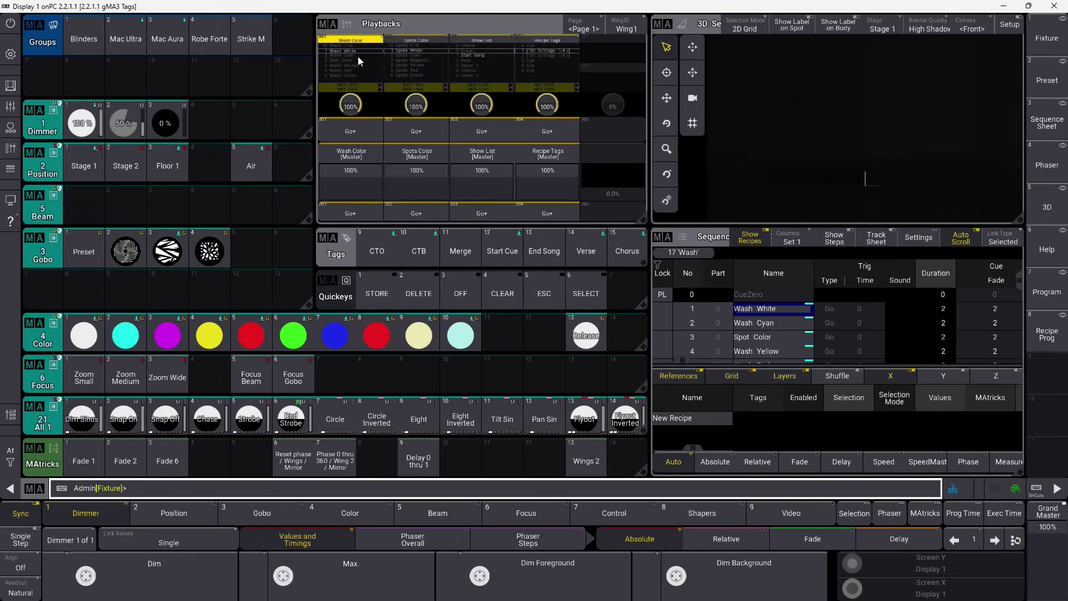
# - Inspect the tags assigned to the Wash Color sequence and look through the unassigned ones in its settings
pyautogui.rightClick(358, 55)
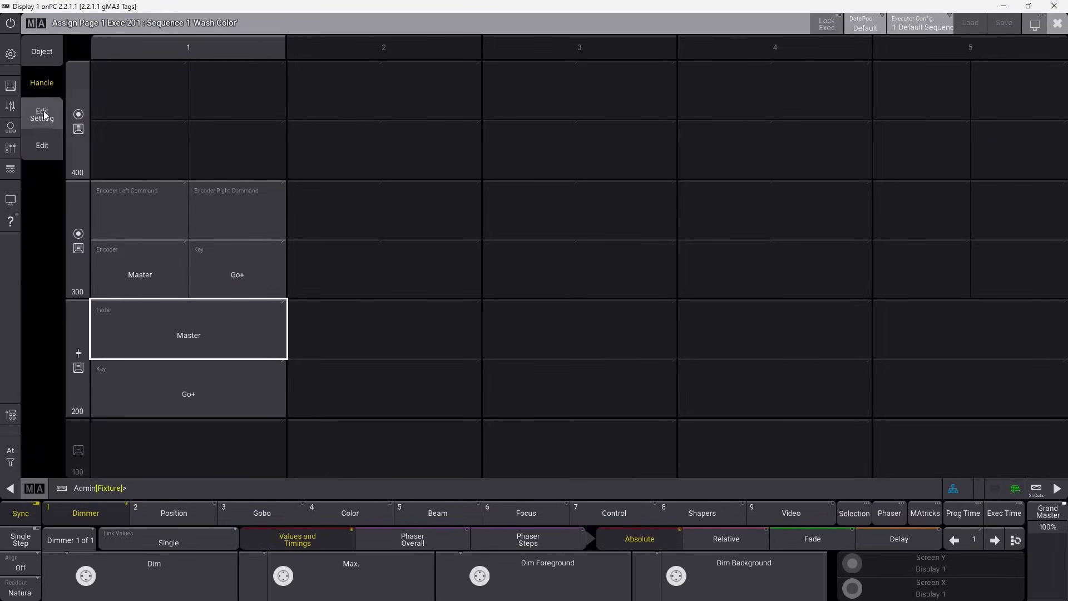
pyautogui.click(43, 113)
pyautogui.click(156, 270)
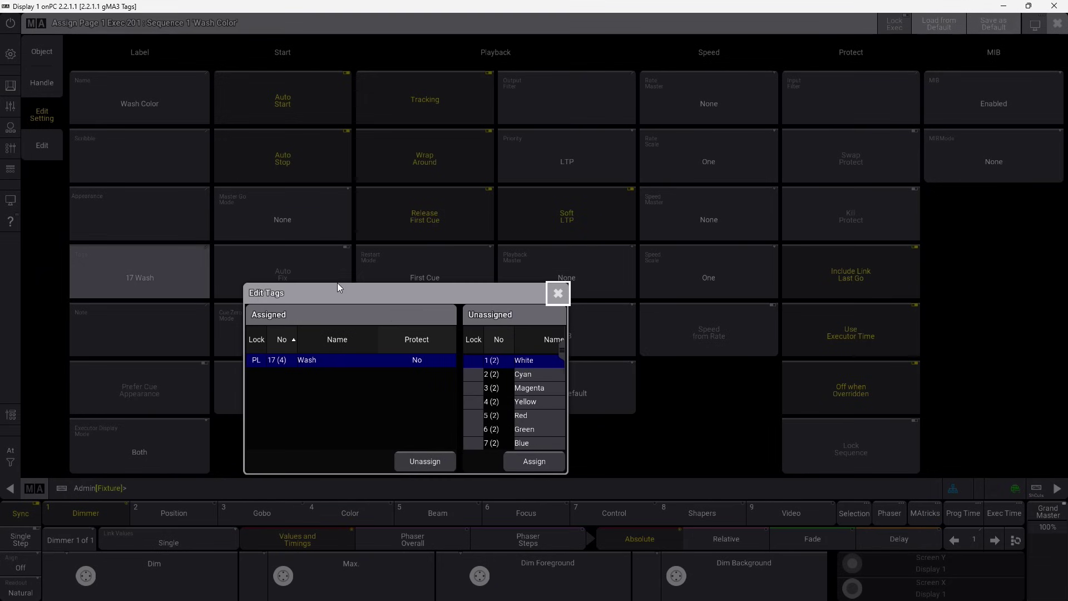
pyautogui.click(535, 402)
pyautogui.scroll(-7, 535, 402)
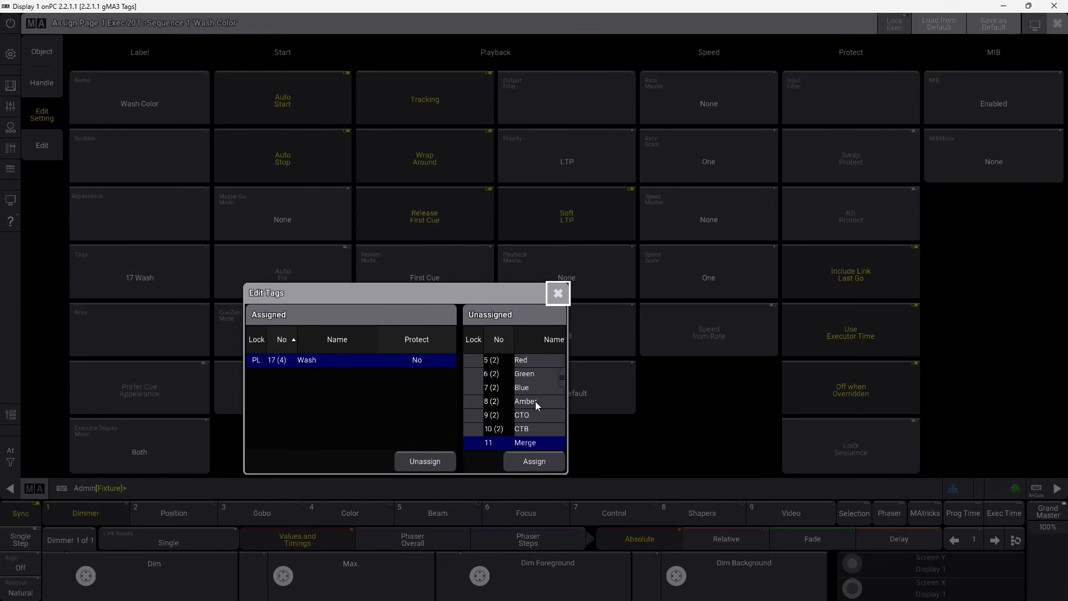
pyautogui.scroll(-2, 535, 402)
pyautogui.click(560, 291)
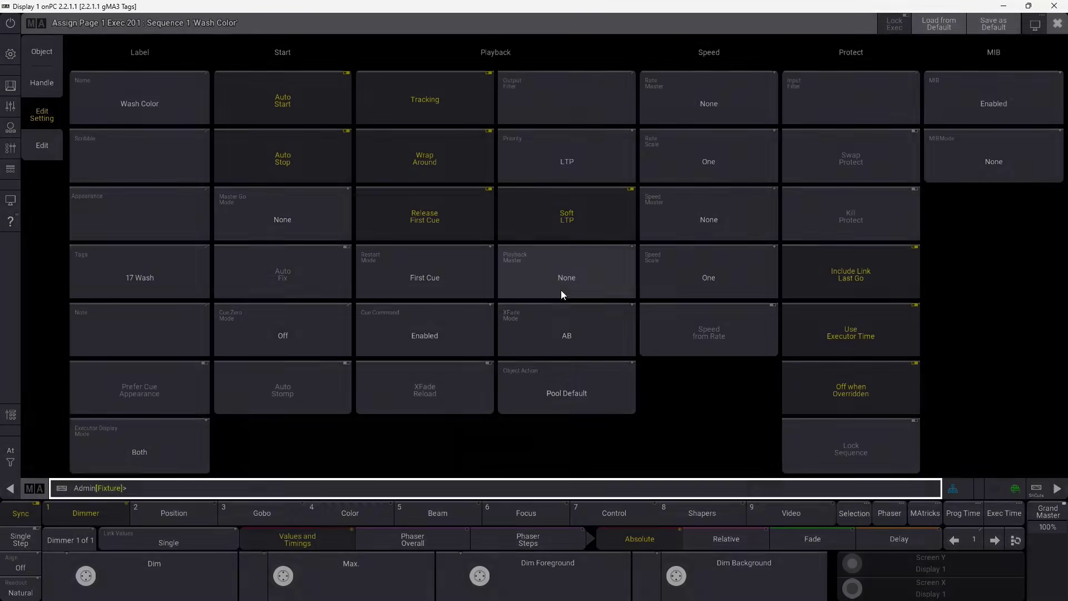
pyautogui.click(1056, 24)
# - Check which tags are assigned to the Spots Color sequence in its settings
pyautogui.click(409, 62)
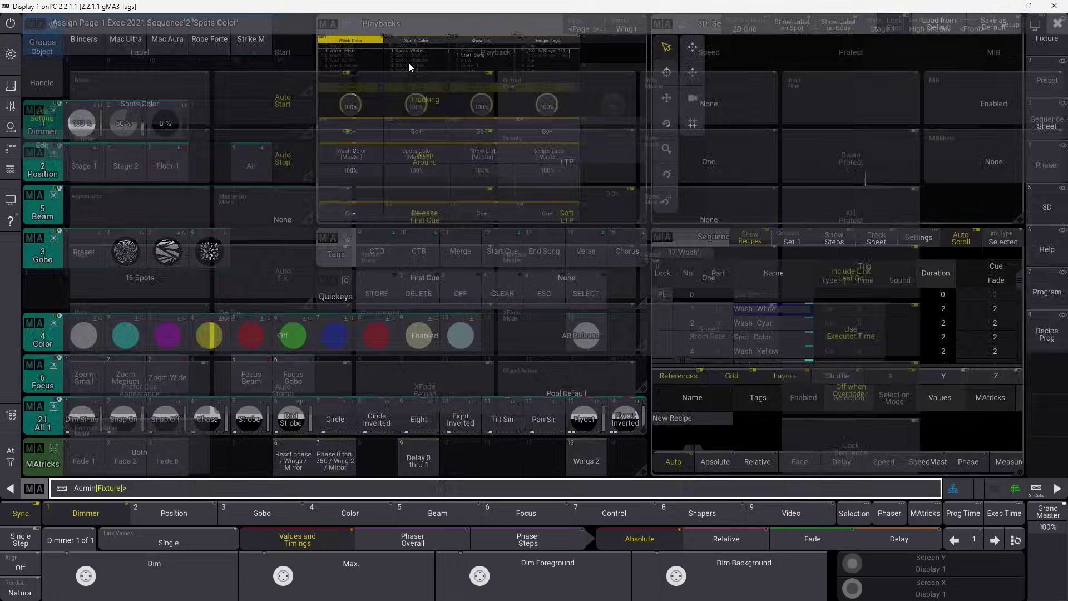
pyautogui.click(142, 281)
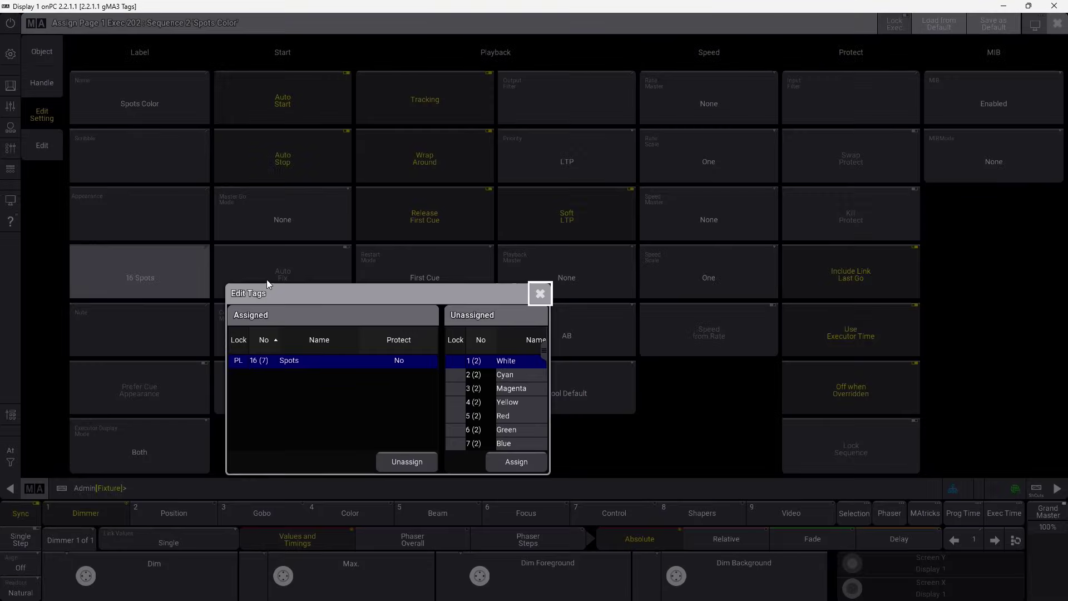
pyautogui.click(540, 291)
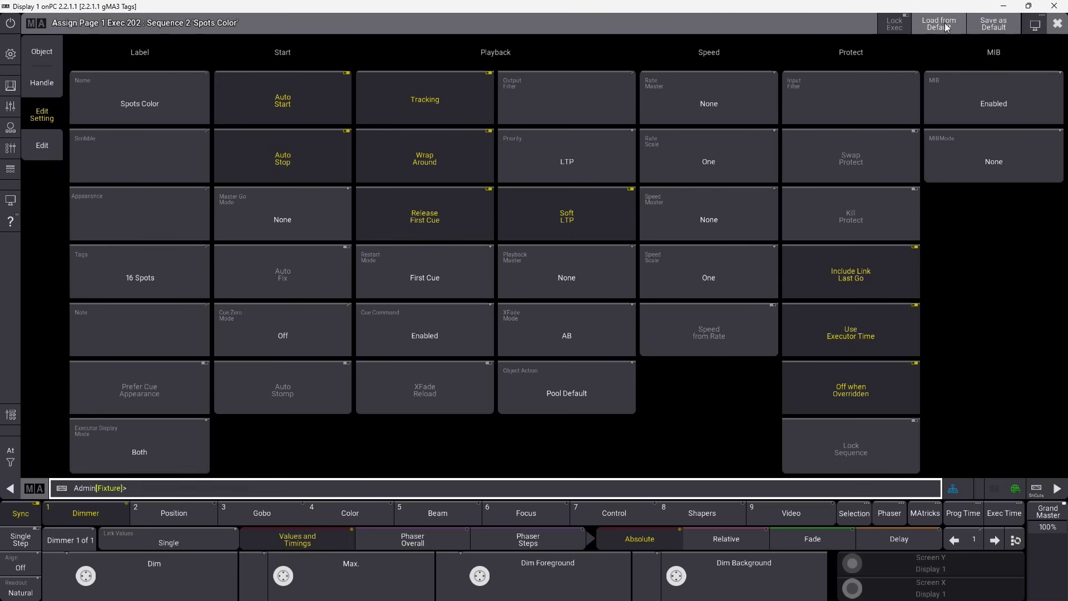
pyautogui.click(1056, 24)
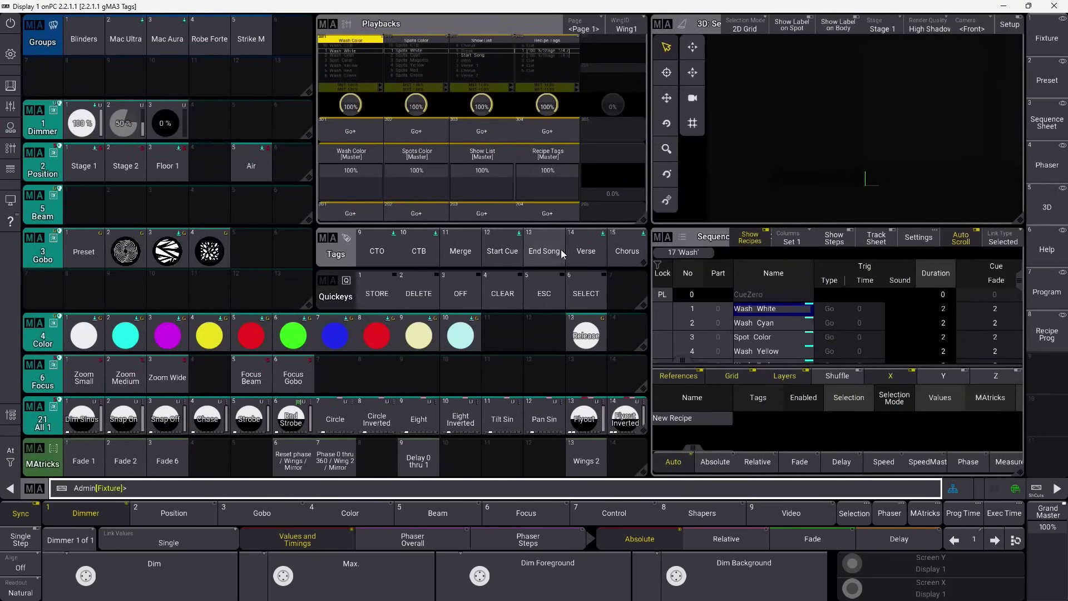
# - Remove the Tags pool window from the screen layout
pyautogui.scroll(-2, 400, 252)
pyautogui.scroll(-1, 445, 245)
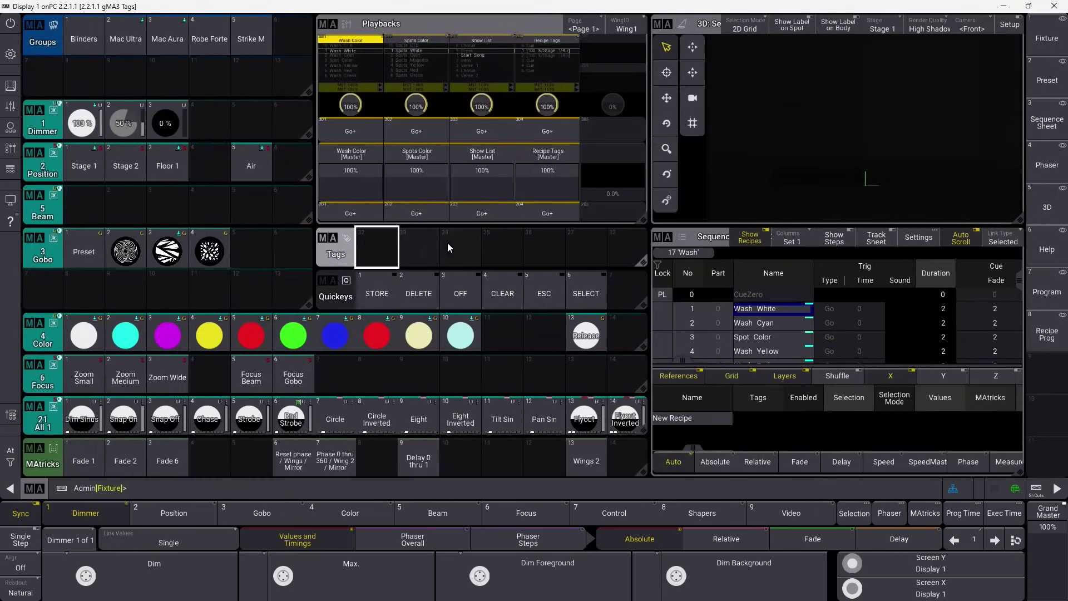
pyautogui.click(325, 239)
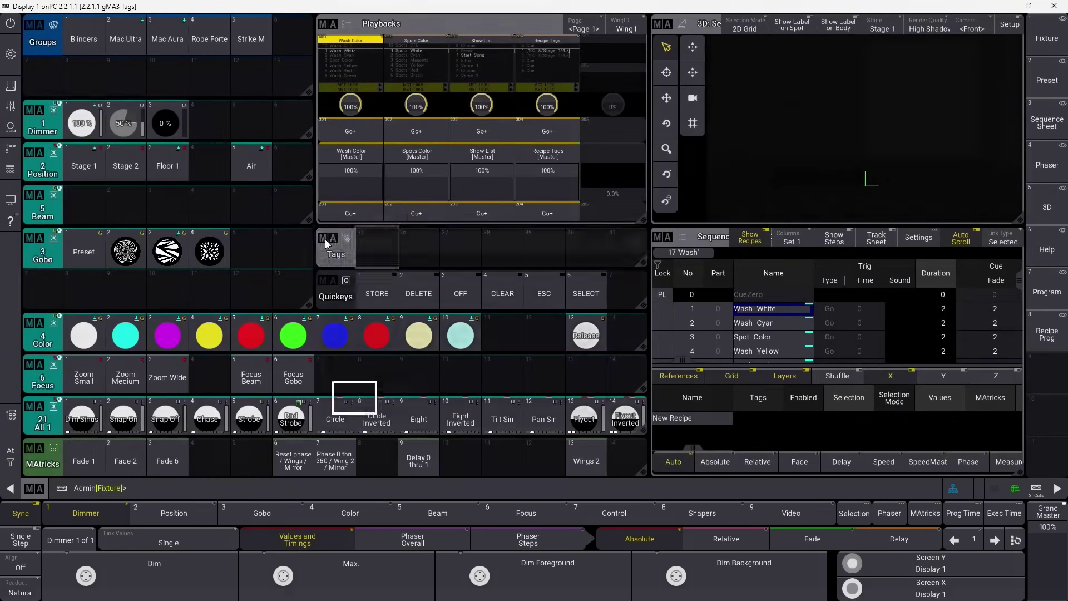
pyautogui.click(603, 247)
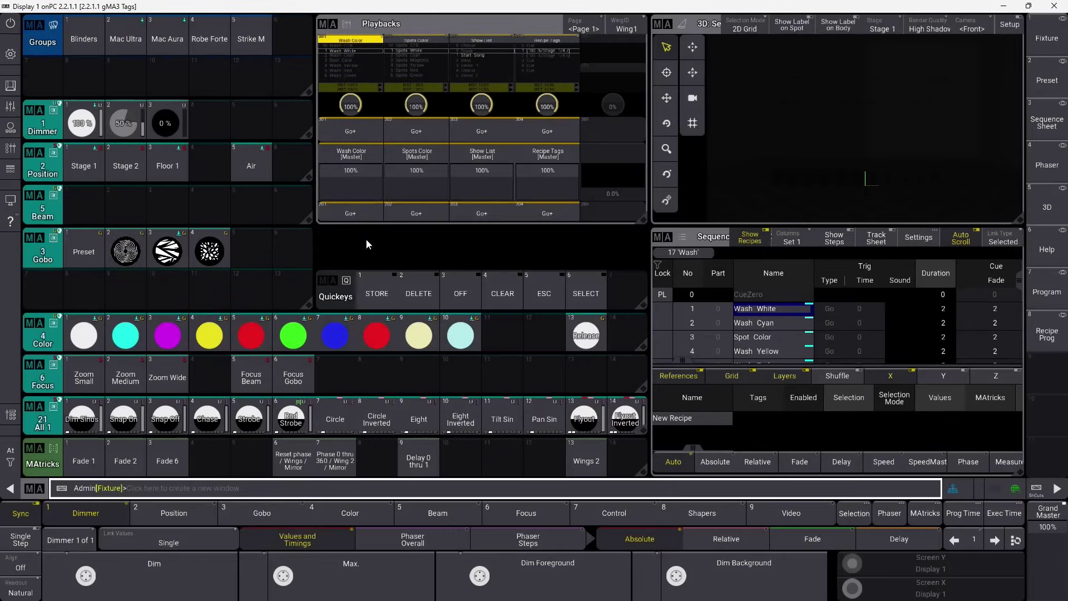
# - Add a Tags pool window in the empty area between Playbacks and Quickeys and look through its tags
pyautogui.moveTo(323, 229); pyautogui.dragTo(643, 270)
pyautogui.click(853, 301)
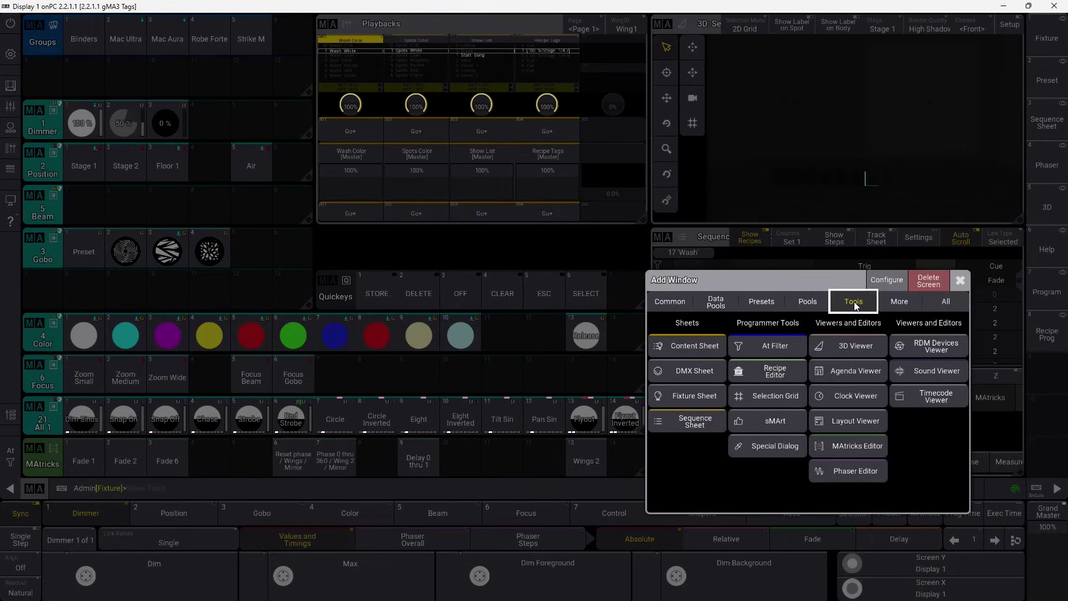
pyautogui.click(808, 301)
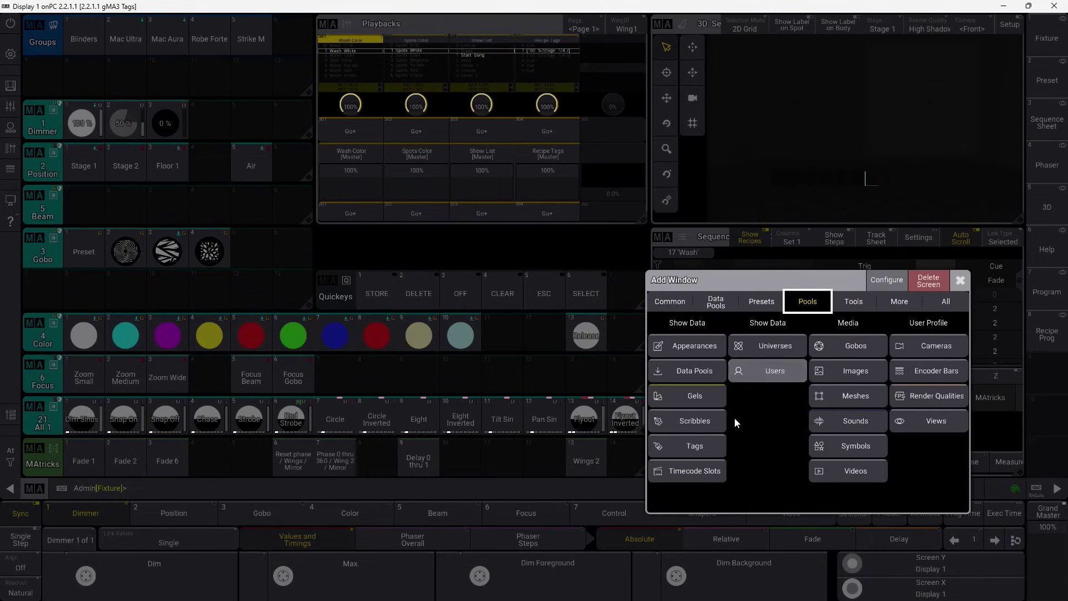
pyautogui.click(714, 445)
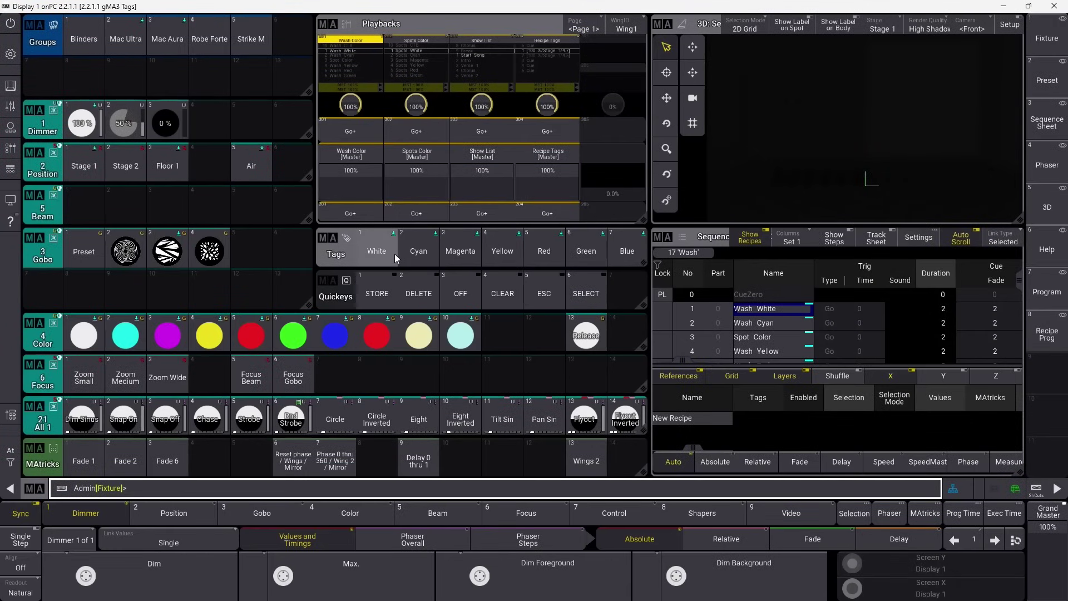
pyautogui.click(593, 251)
pyautogui.scroll(-5, 471, 257)
pyautogui.scroll(-1, 479, 248)
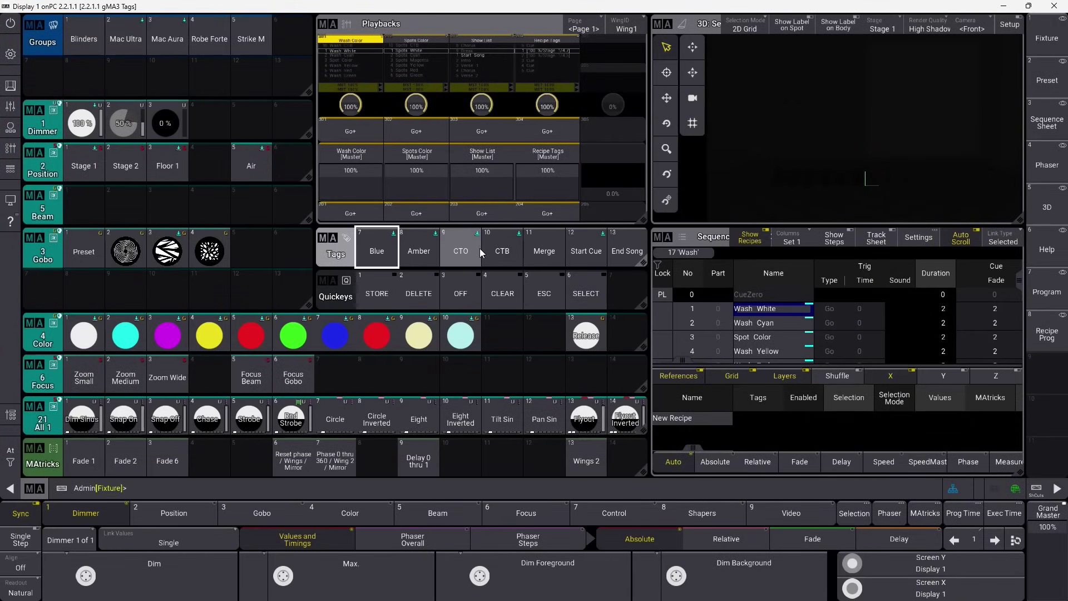
pyautogui.scroll(-4, 502, 252)
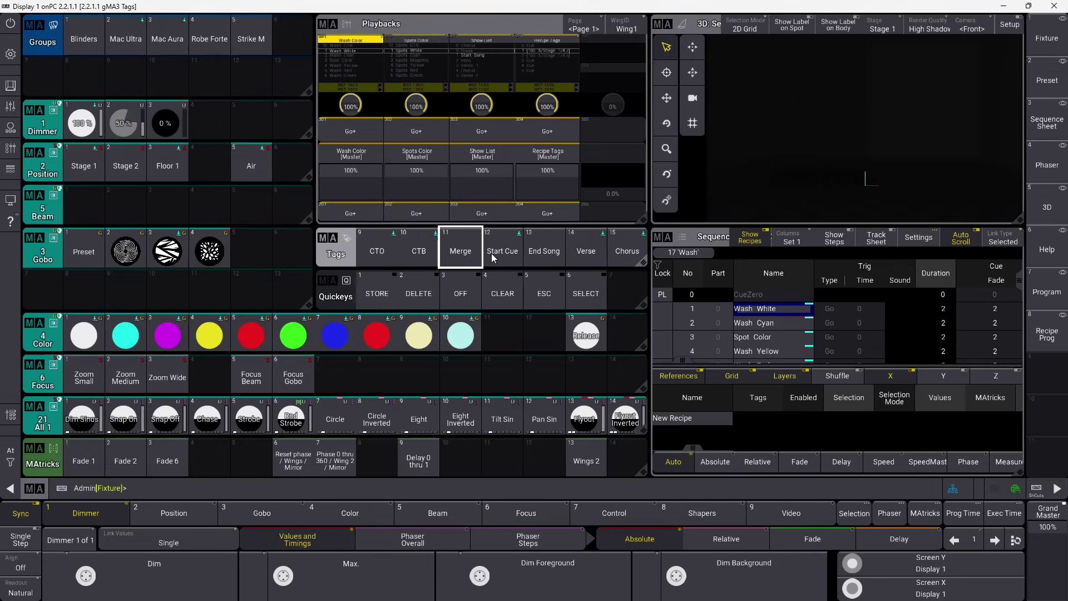
pyautogui.scroll(-2, 436, 256)
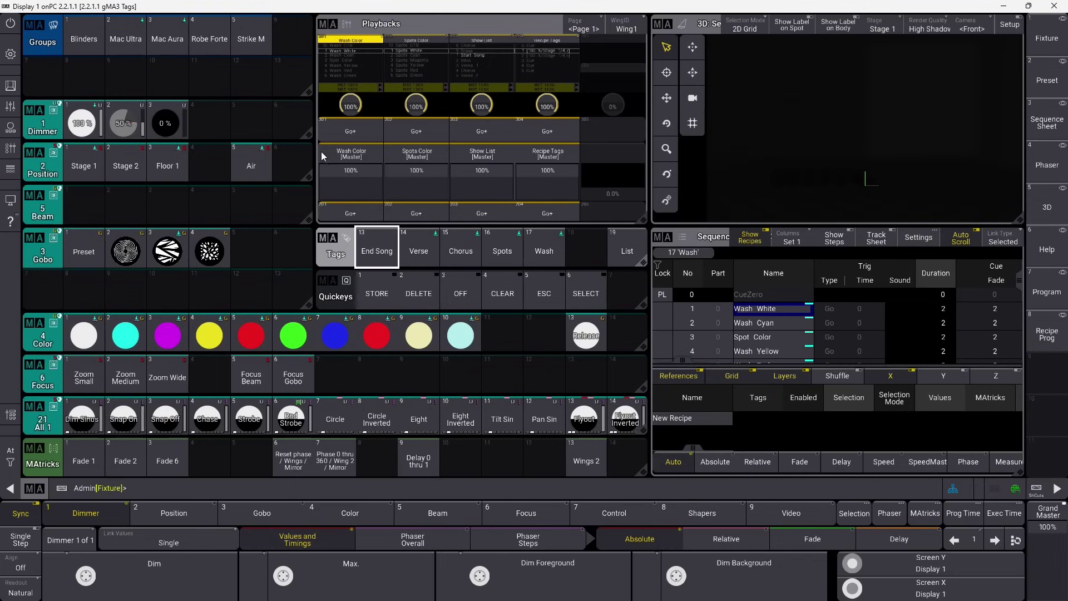
# - Start the Wash Color and Spots Color sequences with Go commands that address their Wash and Spots tags
pyautogui.click(284, 493)
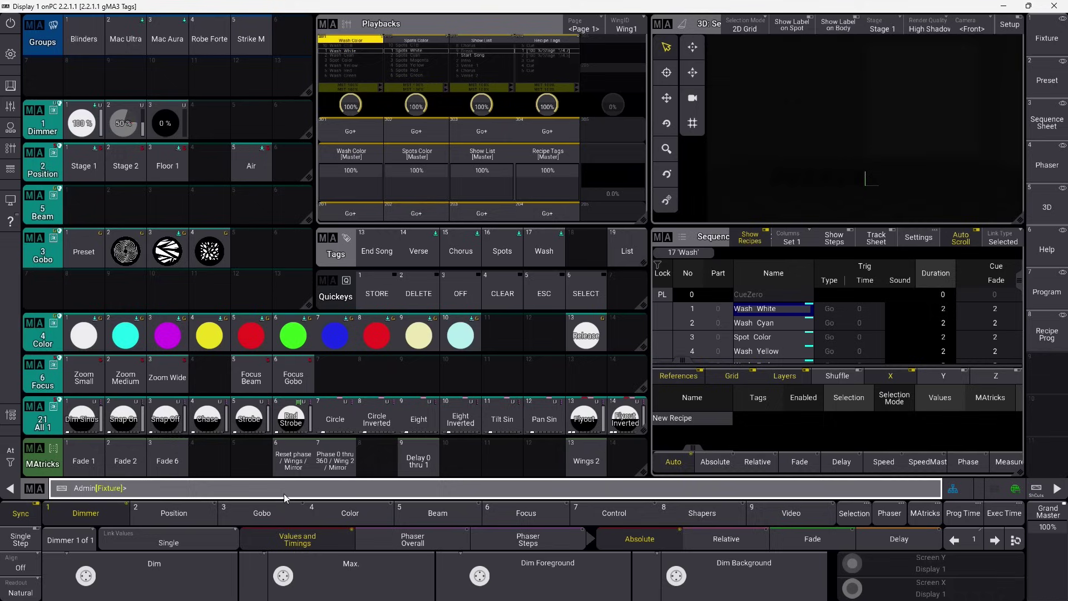
pyautogui.write('Go Tag "Wash')
pyautogui.press('Return')
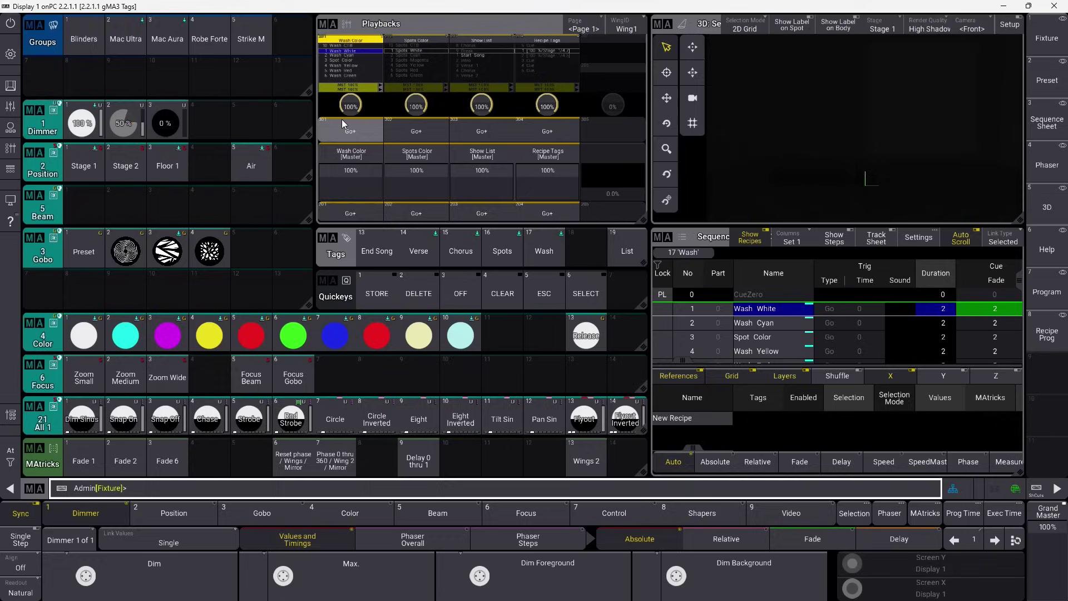
pyautogui.write('Go+ Tag "Wash"')
pyautogui.press('Return')
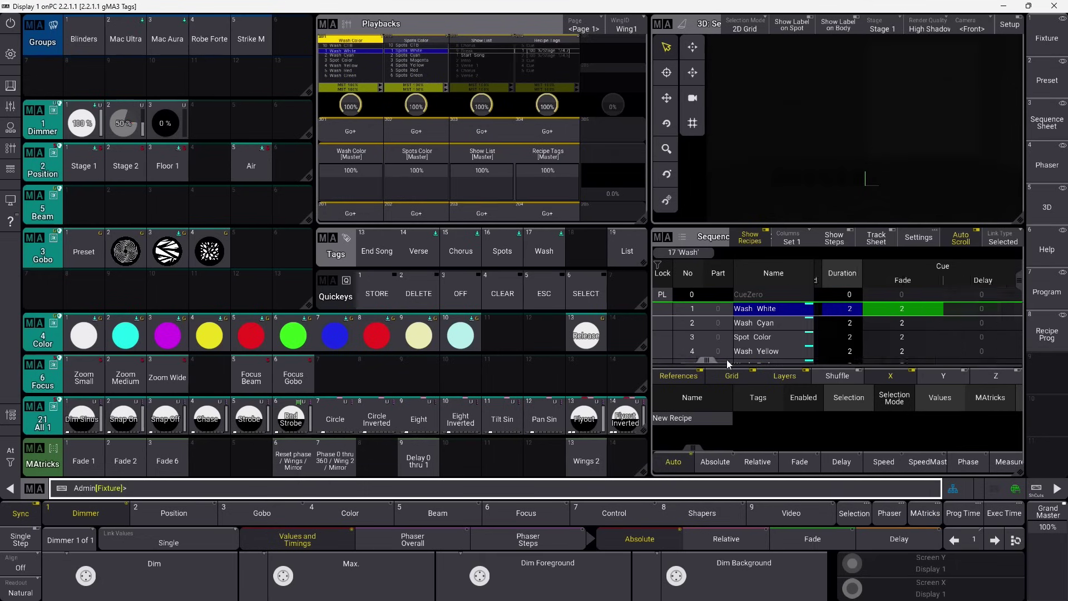
# - Check the tags of the Wash Color cues, and run the command Go seq 1 thru cue 1 thru If Tag "Blue"
pyautogui.moveTo(906, 356); pyautogui.dragTo(1011, 356)
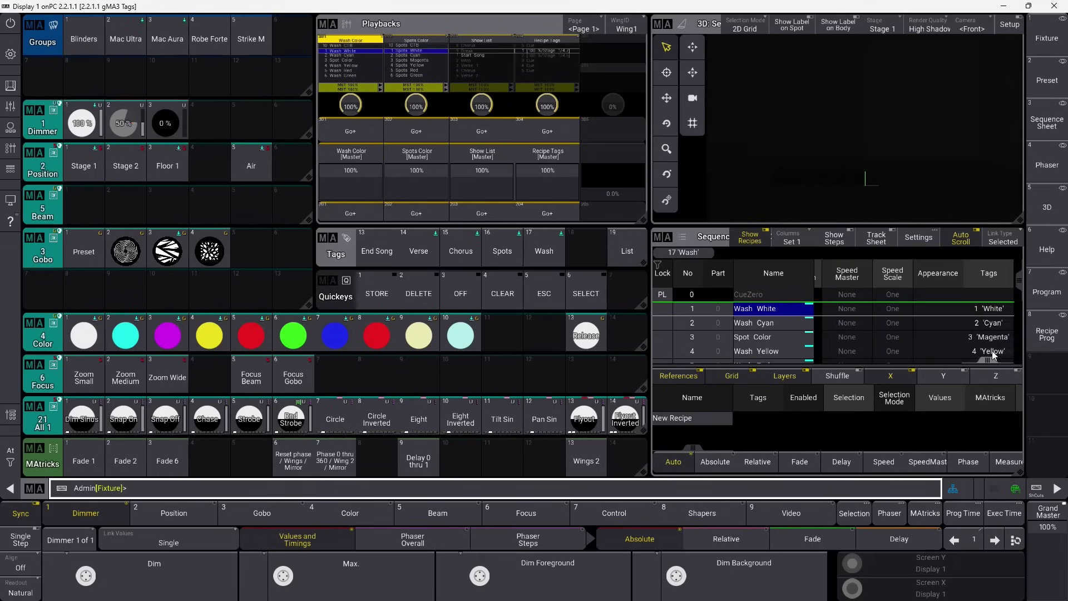
pyautogui.click(996, 311)
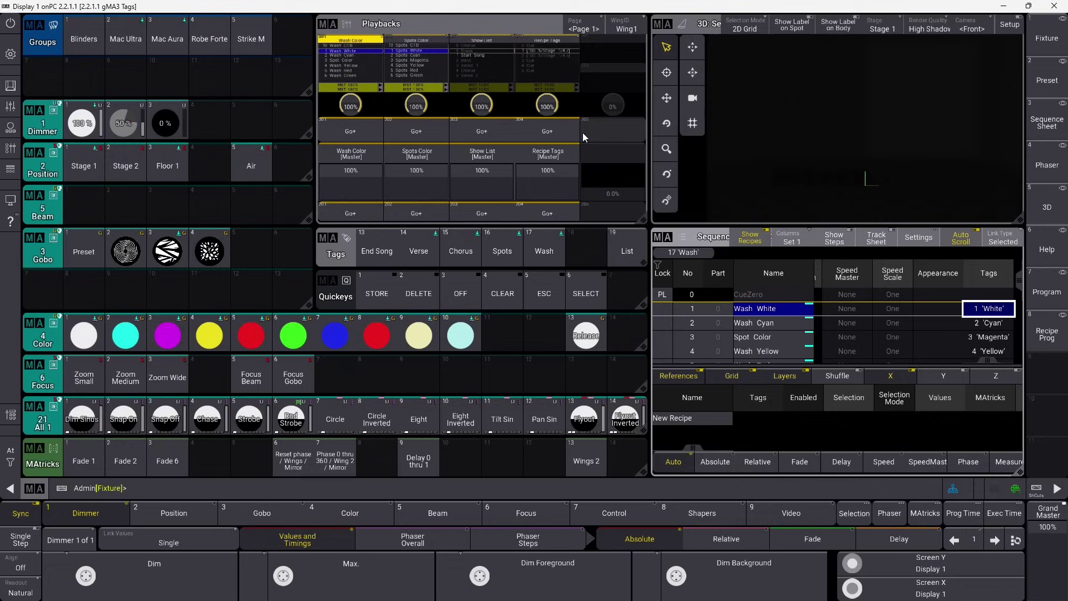
pyautogui.click(280, 490)
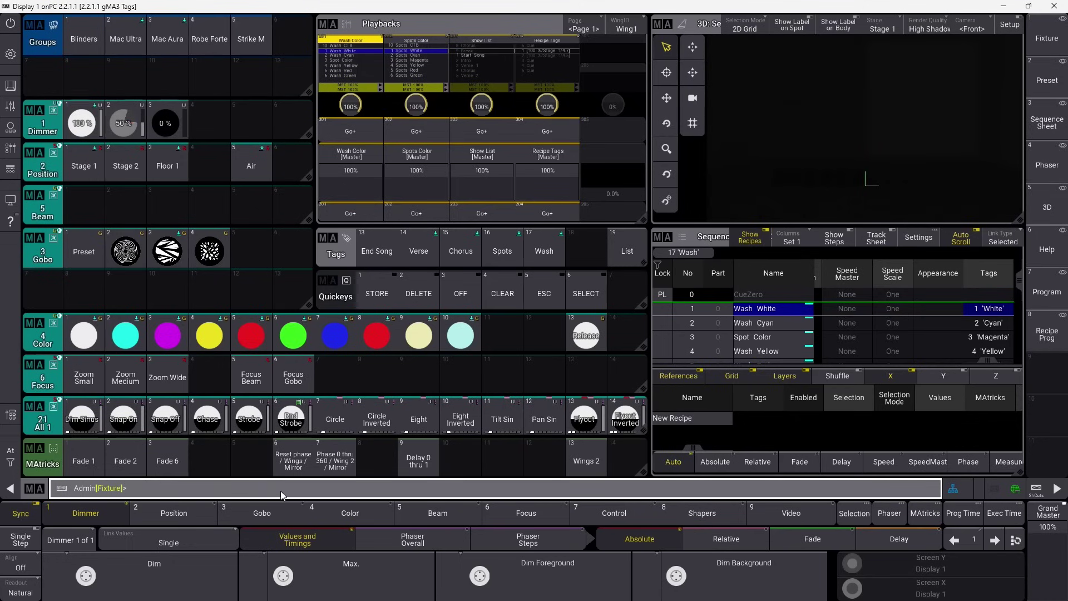
pyautogui.write('Go seq 1 thru cue 1 thru If Tag "Blue"')
pyautogui.press('Return')
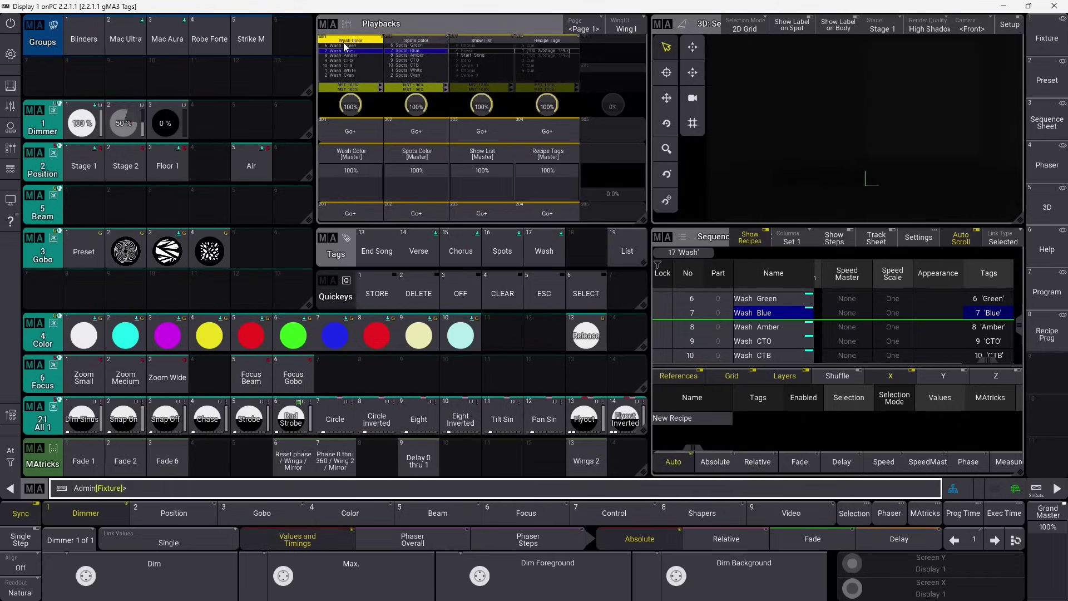
# - Assign the List tag to the Wash Color sequence in addition to its Wash tag
pyautogui.rightClick(343, 59)
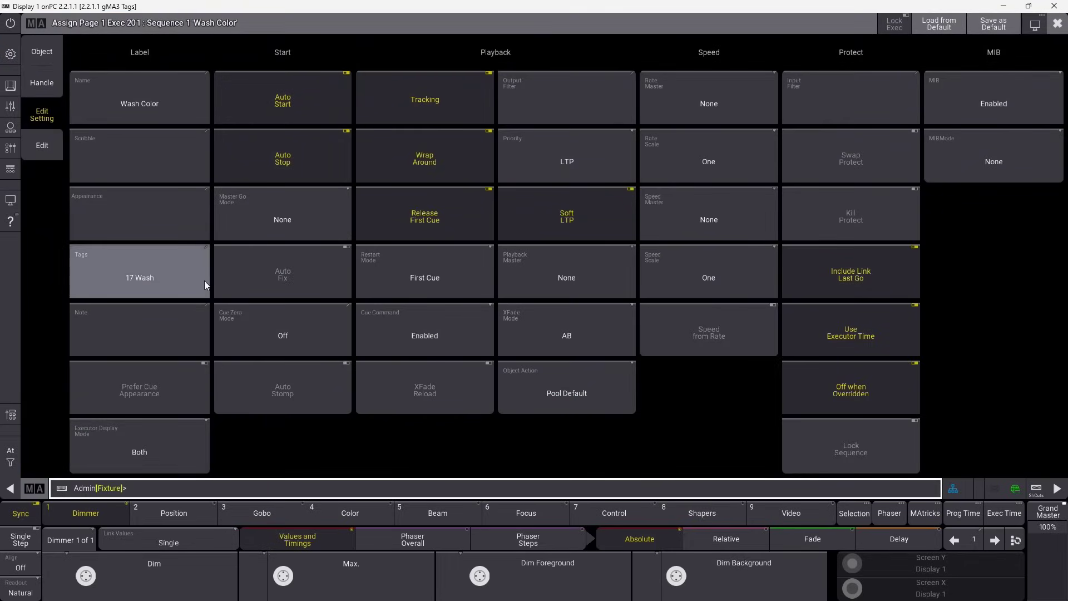
pyautogui.click(205, 281)
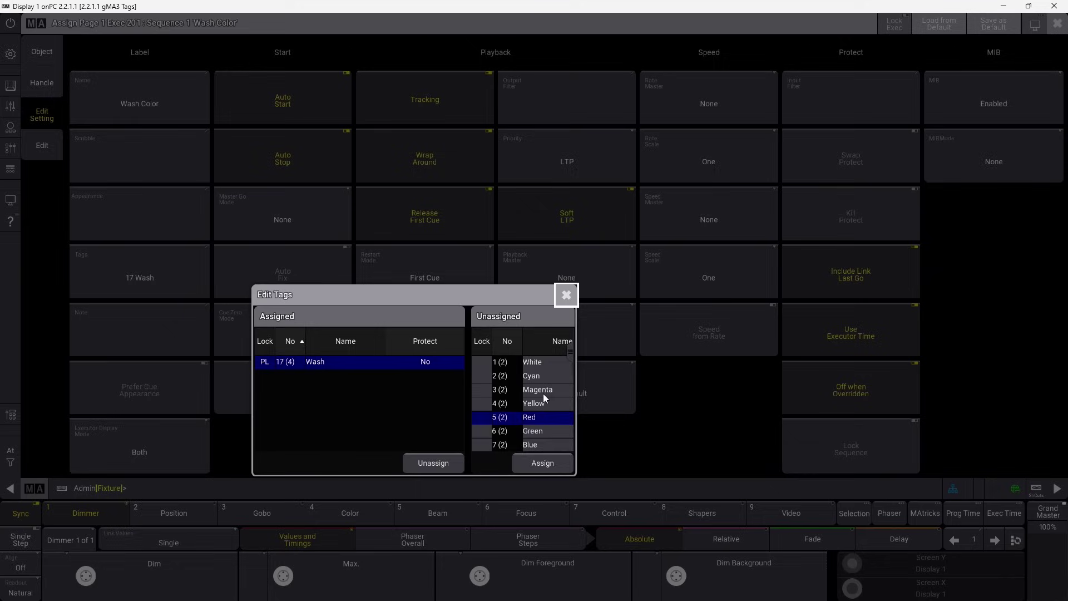
pyautogui.scroll(-3, 543, 393)
pyautogui.click(538, 429)
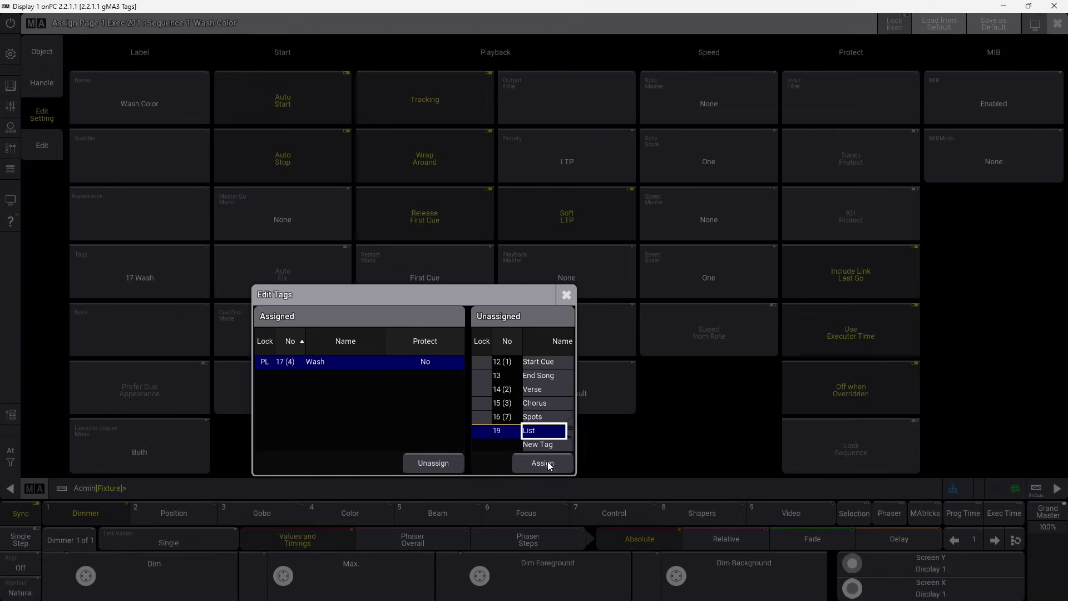
pyautogui.click(548, 462)
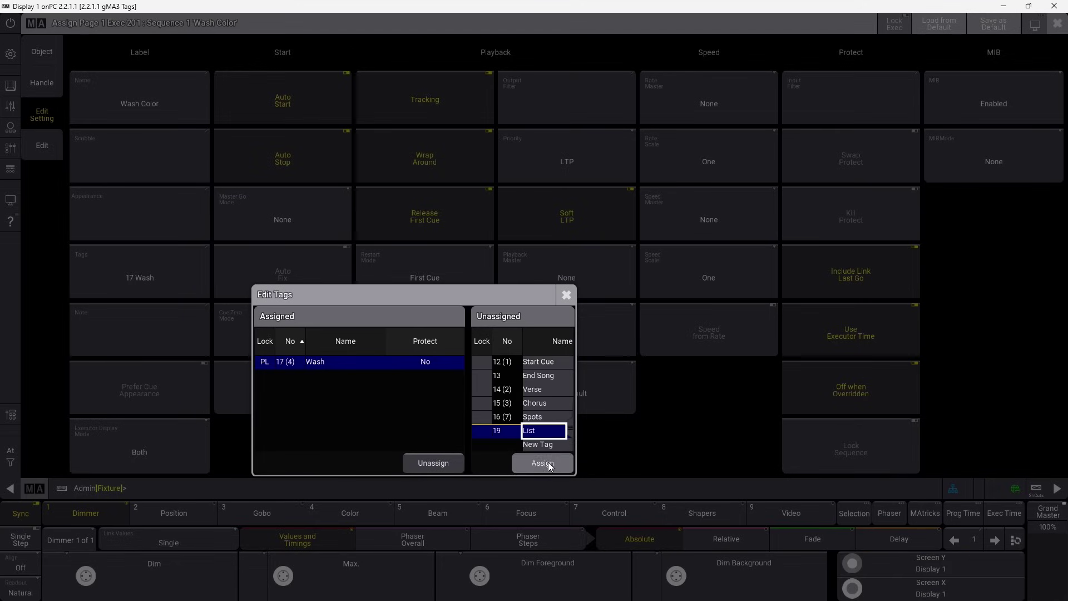
pyautogui.click(567, 297)
pyautogui.click(1060, 24)
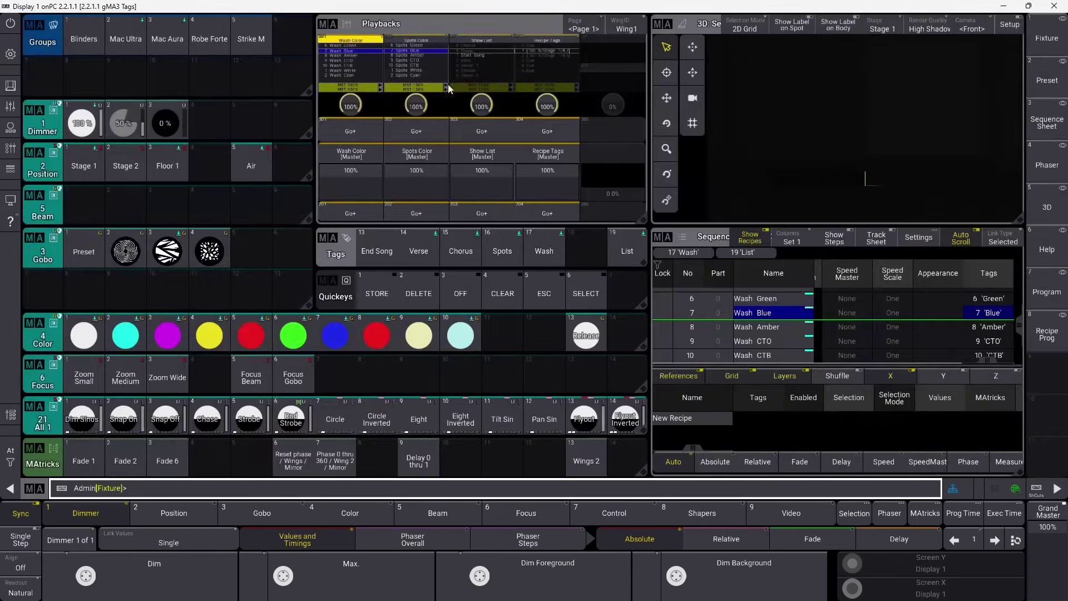
# - Assign the List tag to the Spots Color sequence in addition to its Spots tag
pyautogui.rightClick(433, 64)
pyautogui.click(188, 284)
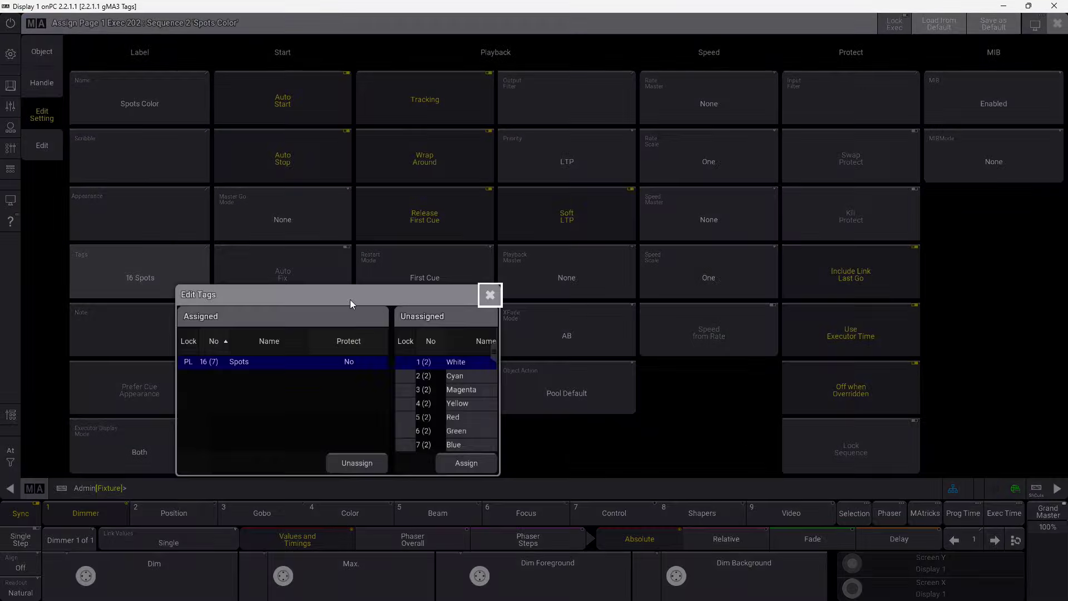
pyautogui.scroll(-5, 478, 415)
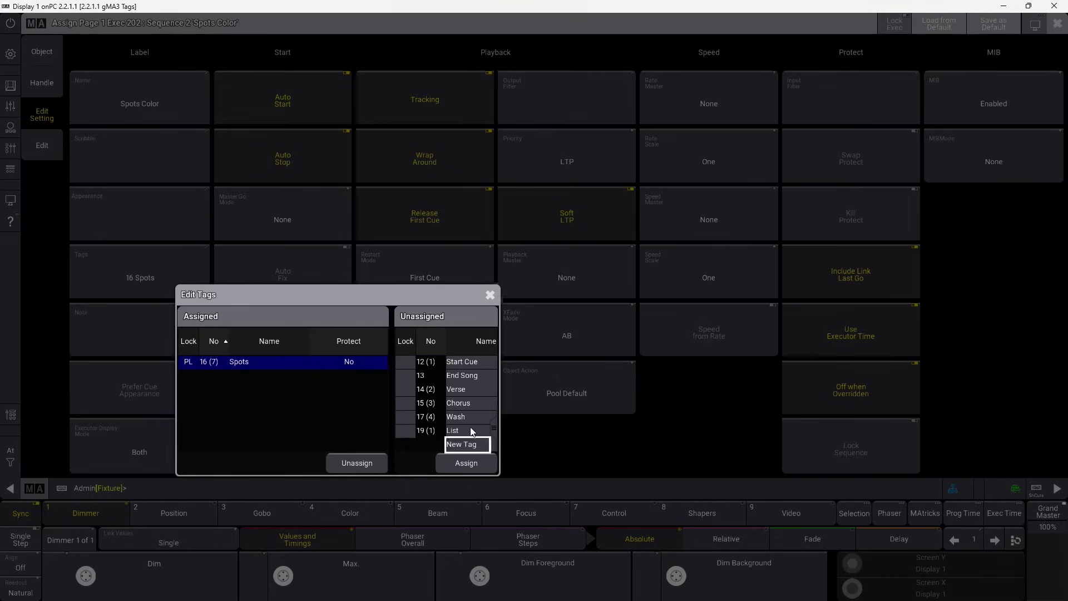
pyautogui.click(475, 430)
pyautogui.click(474, 462)
pyautogui.click(490, 294)
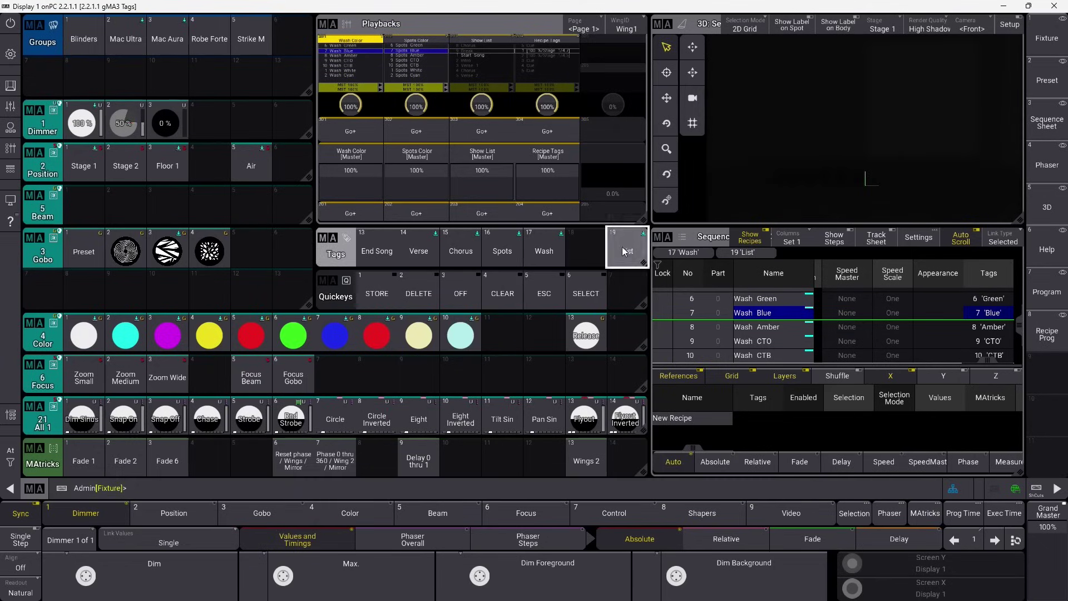
# - Set the tag type of the List tag to Kill Instant
pyautogui.moveTo(625, 251); pyautogui.dragTo(593, 250)
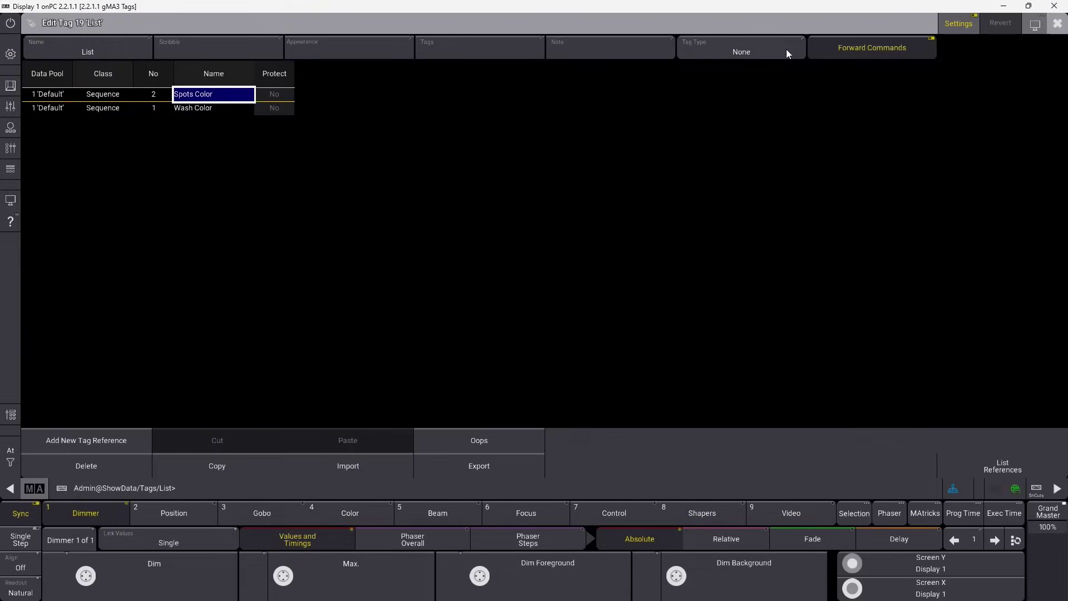
pyautogui.click(763, 49)
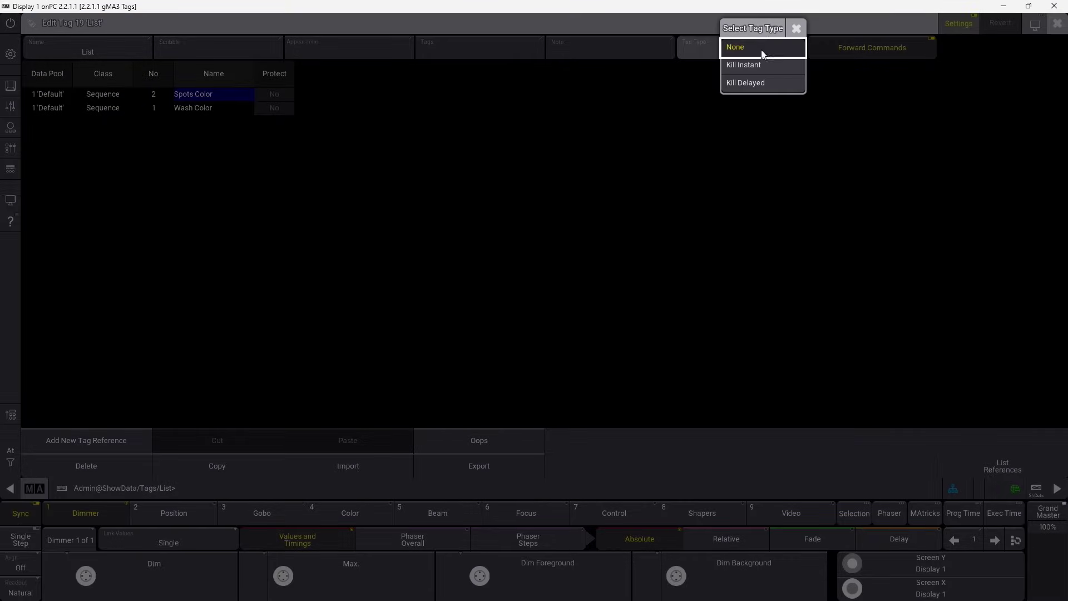
pyautogui.click(760, 66)
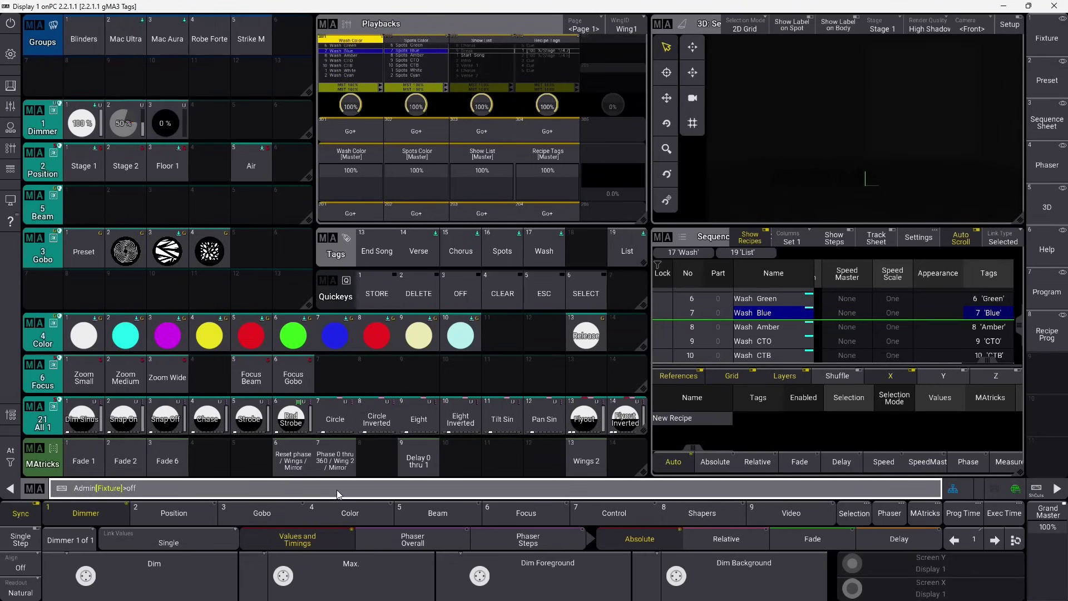
# - Switch off the running color sequence, and start Wash Color followed by Spots Color to test the Kill Instant tag
pyautogui.write('ff')
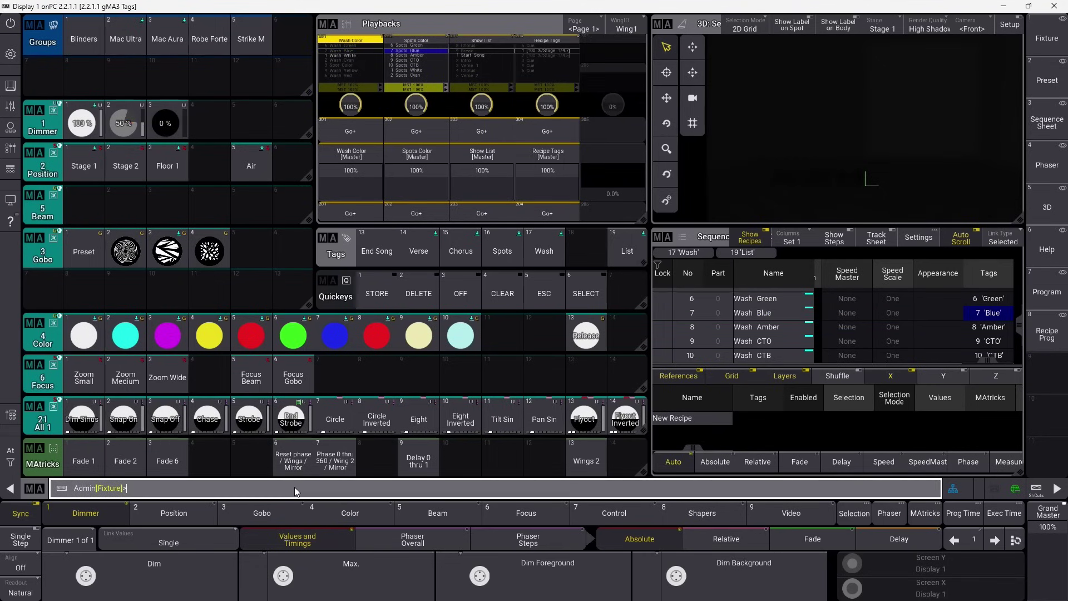
pyautogui.press('Return')
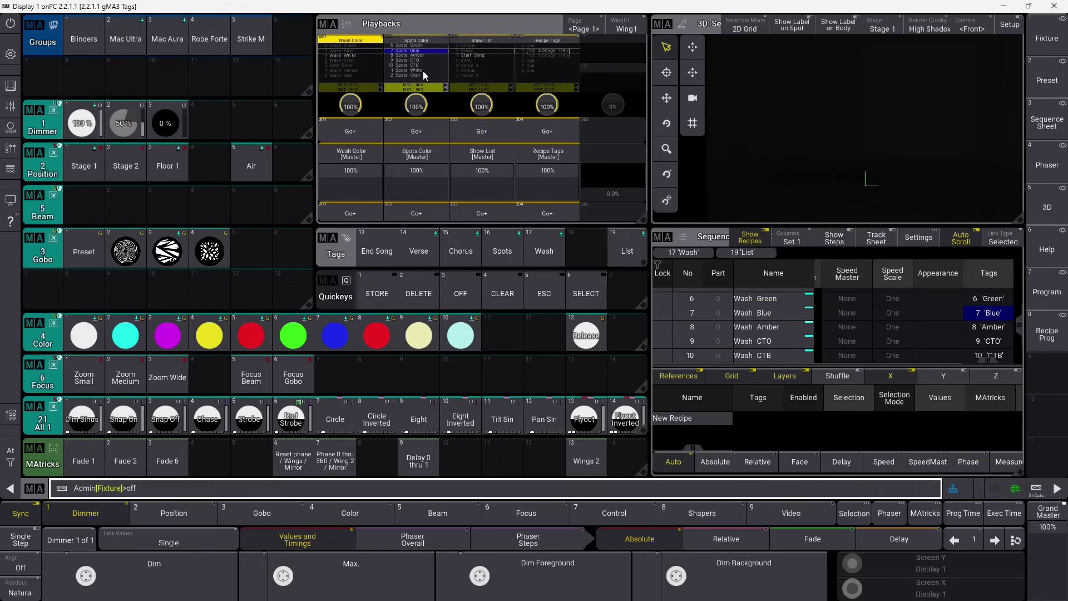
pyautogui.click(360, 213)
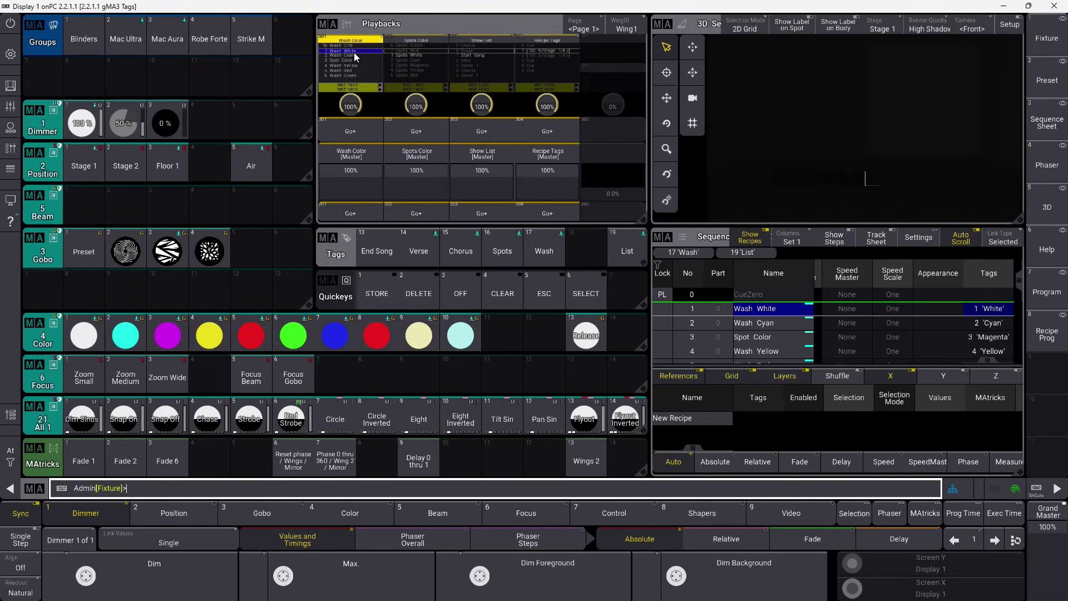
pyautogui.click(422, 212)
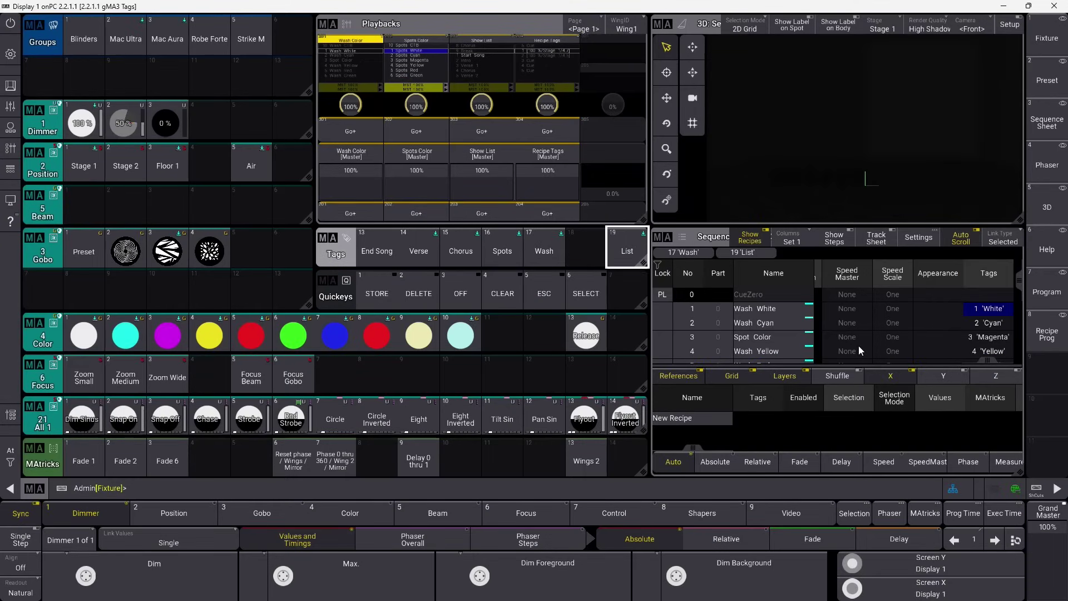
# - Highlight the cue fade times of the Wash Color sequence and start Wash Color again
pyautogui.hscroll(-5, 992, 363)
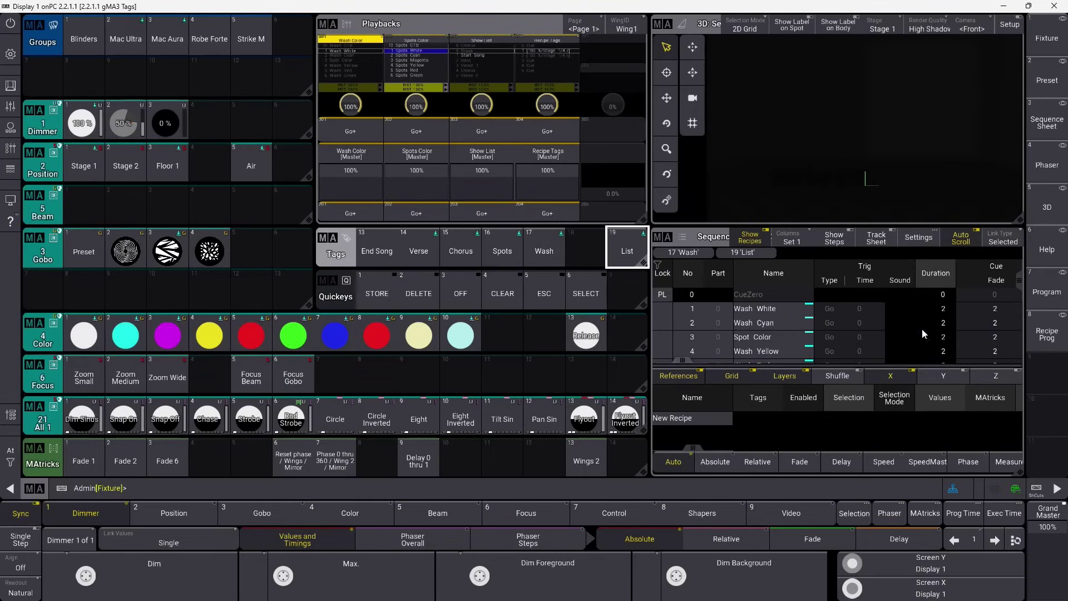
pyautogui.moveTo(980, 302); pyautogui.dragTo(985, 350)
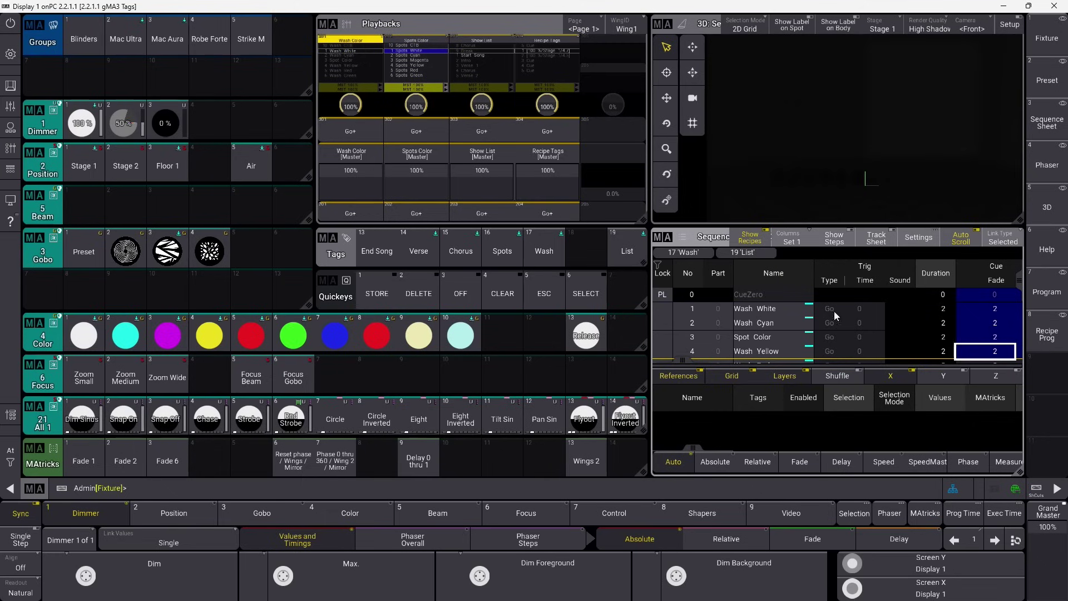
pyautogui.click(363, 218)
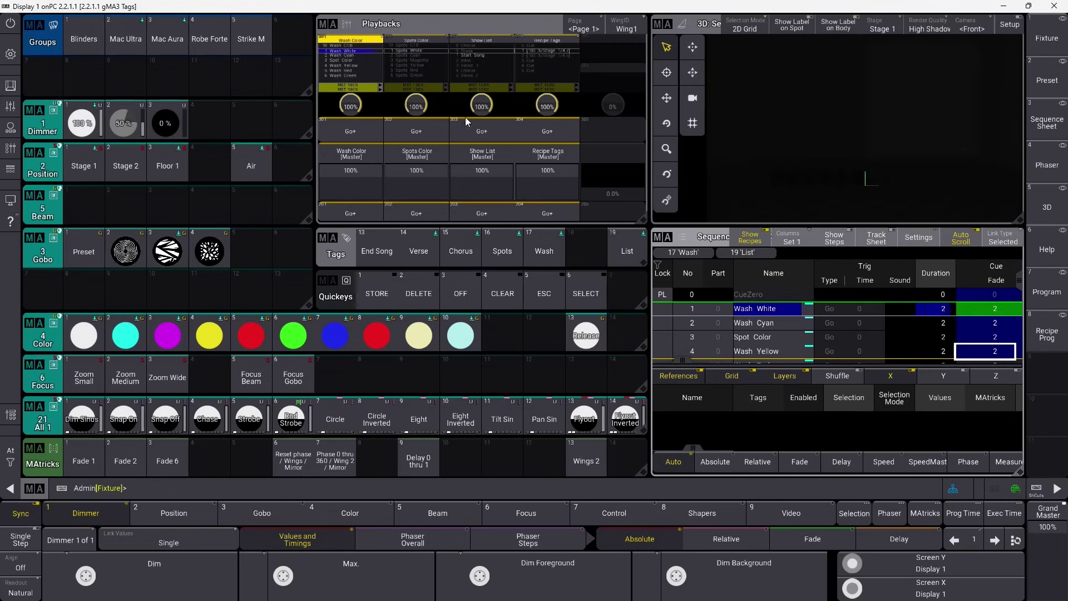
# - Set the tag type of the List tag to Kill Delayed, and start the Spots Color sequence to test it
pyautogui.moveTo(623, 250); pyautogui.dragTo(589, 248)
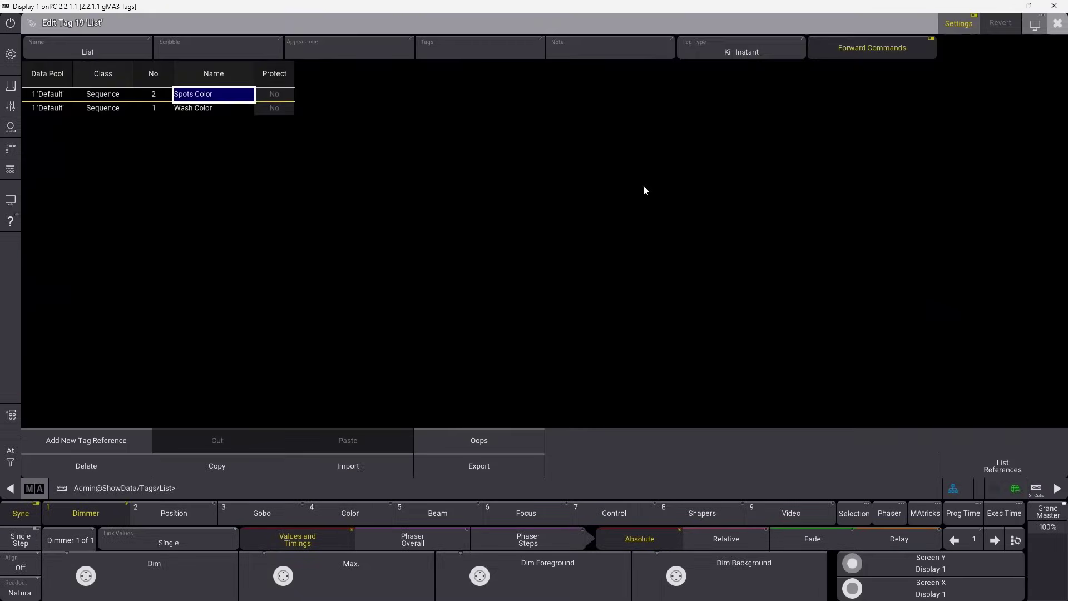
pyautogui.click(779, 53)
pyautogui.click(789, 114)
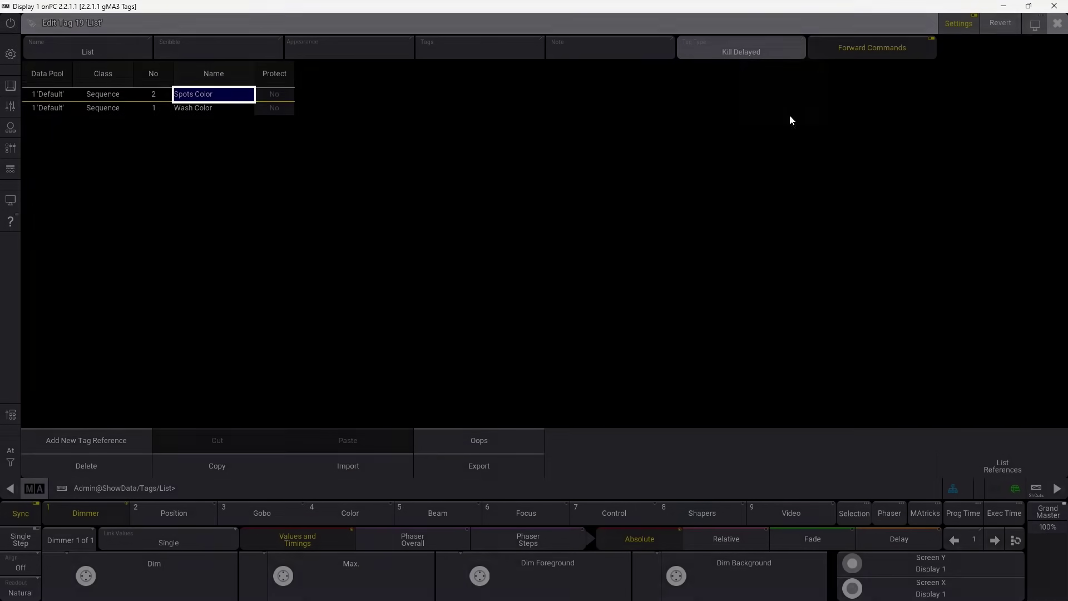
pyautogui.click(1053, 27)
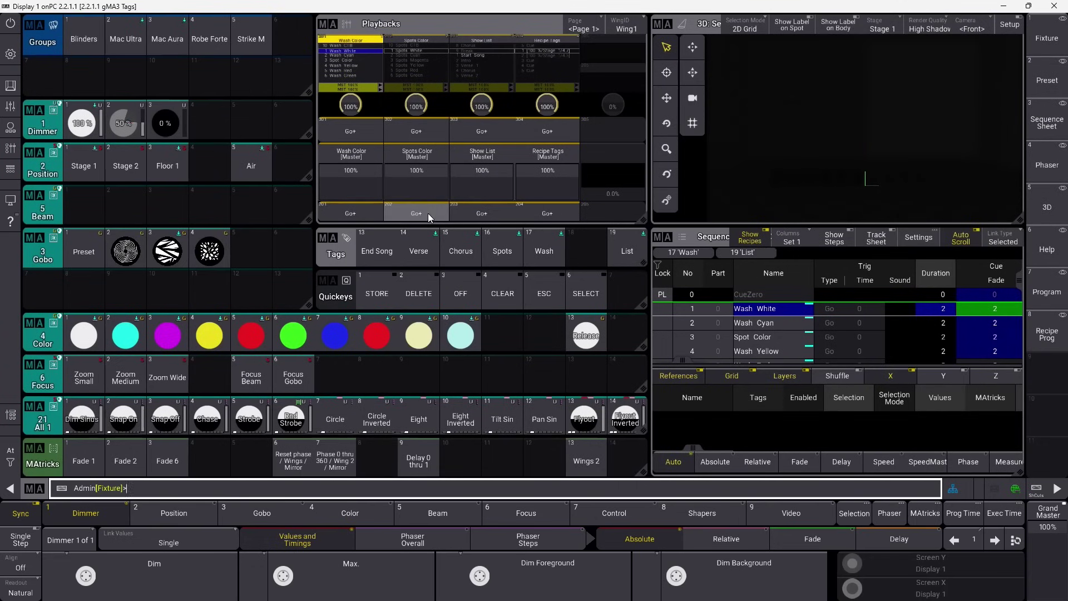
pyautogui.click(428, 213)
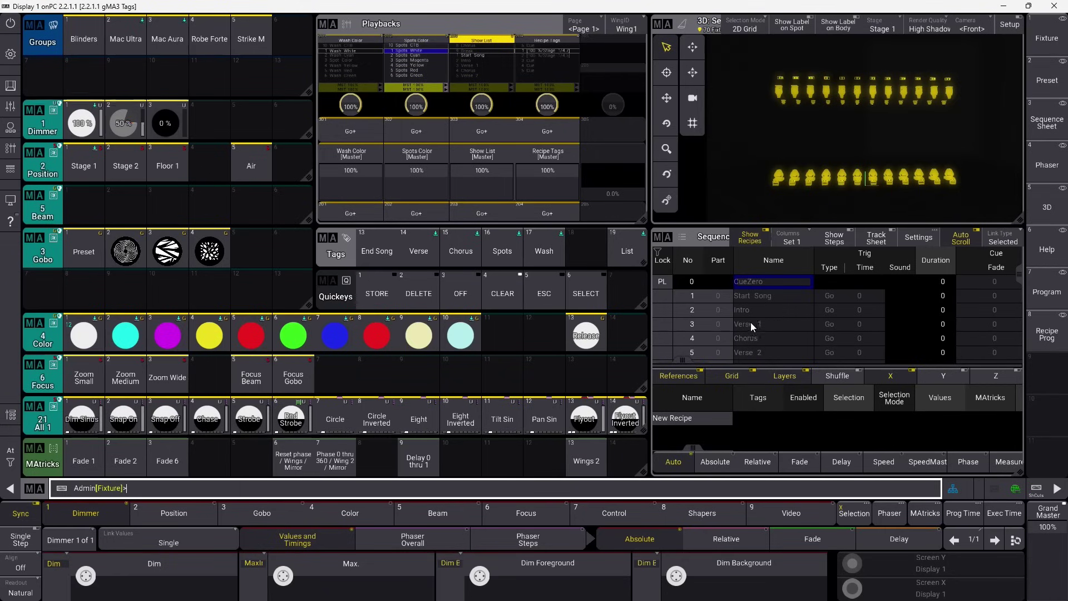
# - Examine the cue names of the Show List sequence and the tags assigned to them
pyautogui.click(766, 296)
pyautogui.click(770, 308)
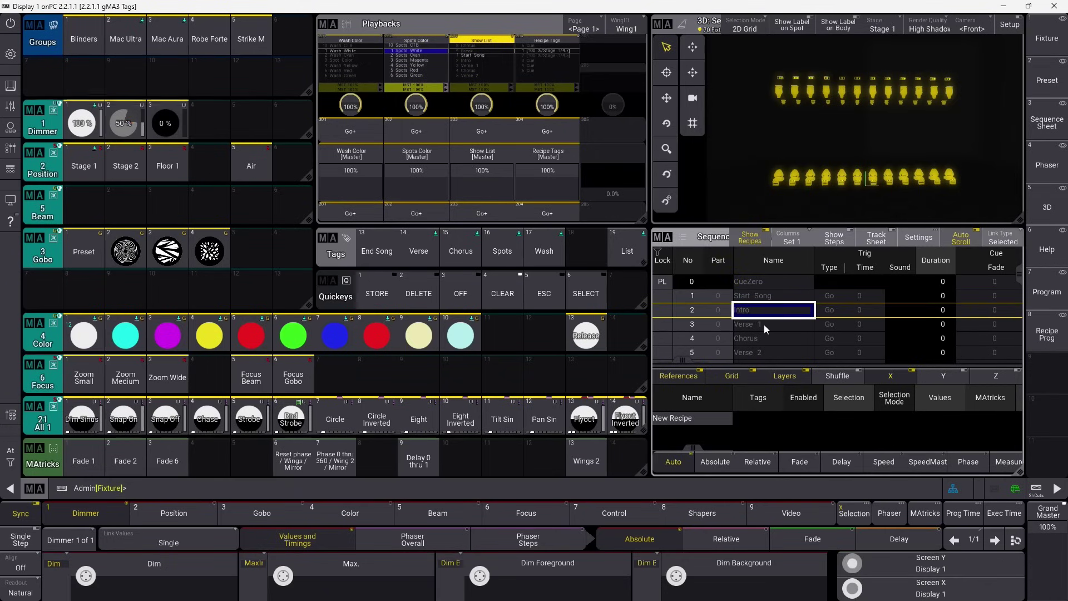
pyautogui.click(765, 326)
pyautogui.click(775, 352)
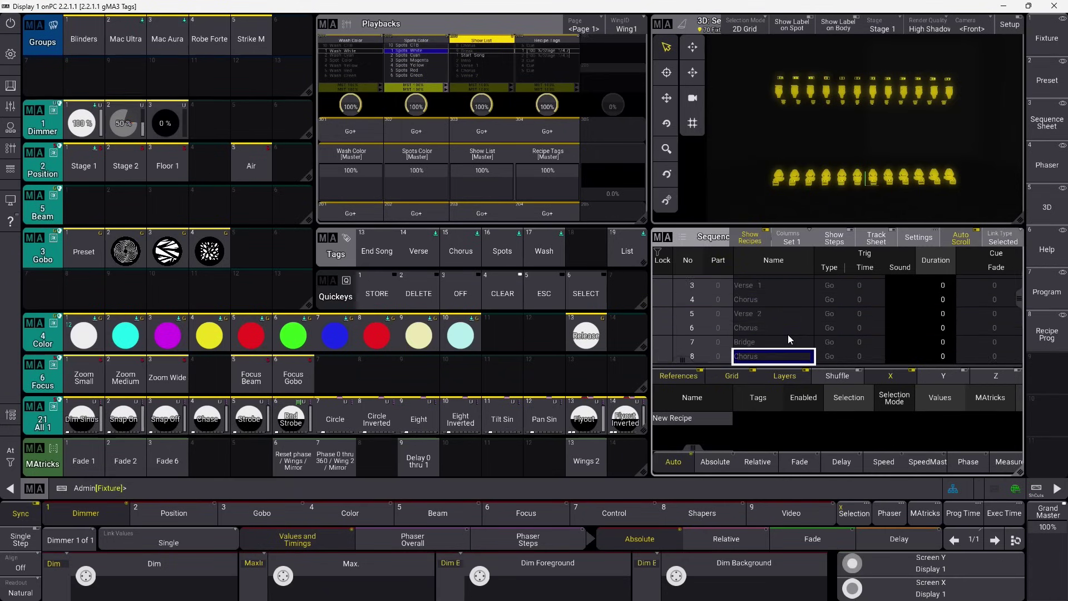
pyautogui.press('Home')
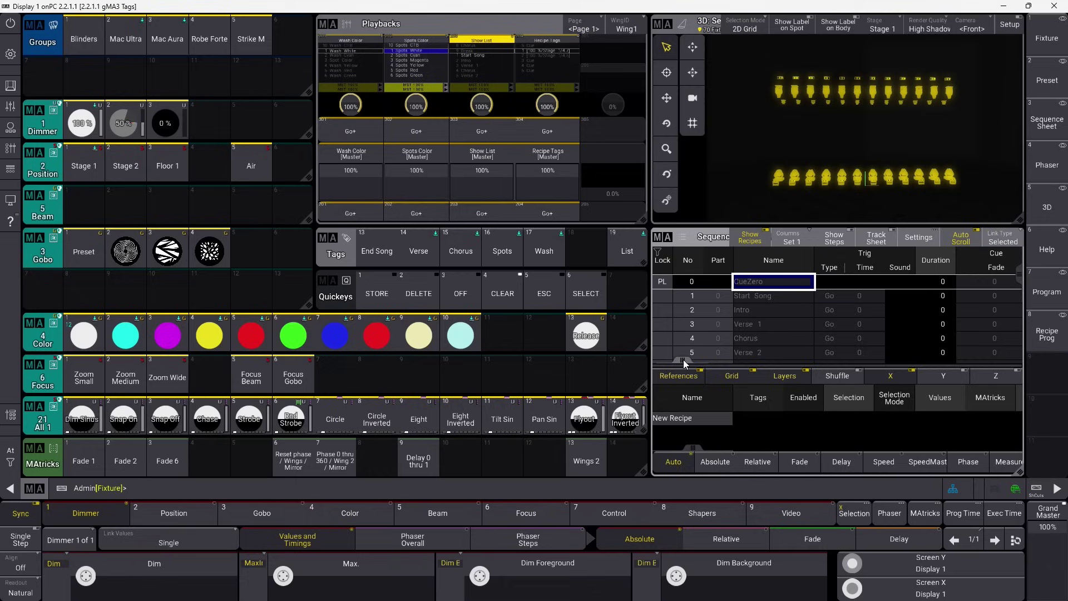
pyautogui.moveTo(684, 359); pyautogui.dragTo(1013, 356)
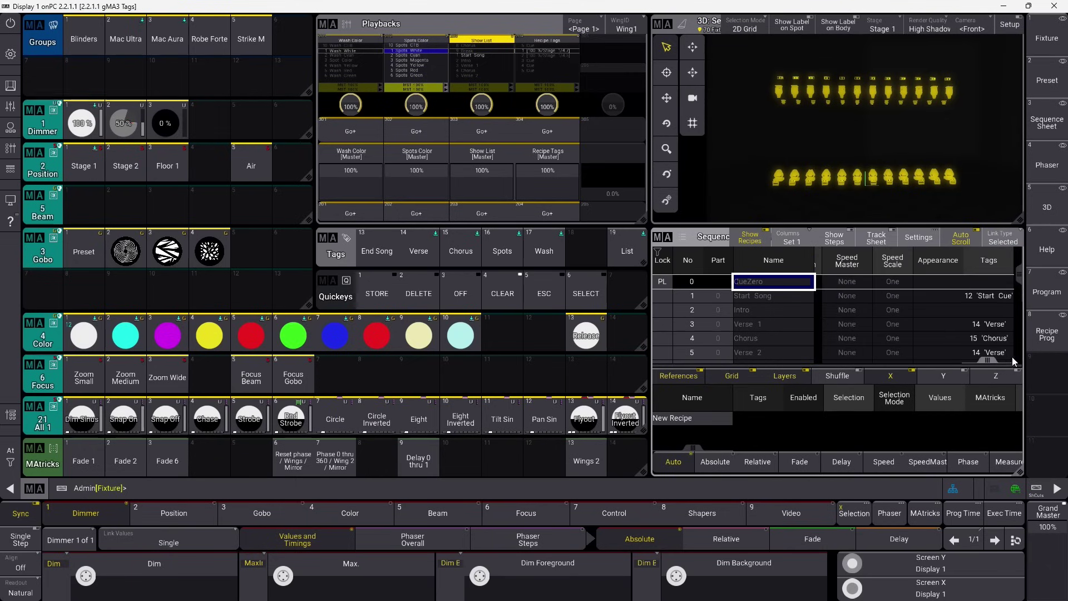
pyautogui.click(989, 296)
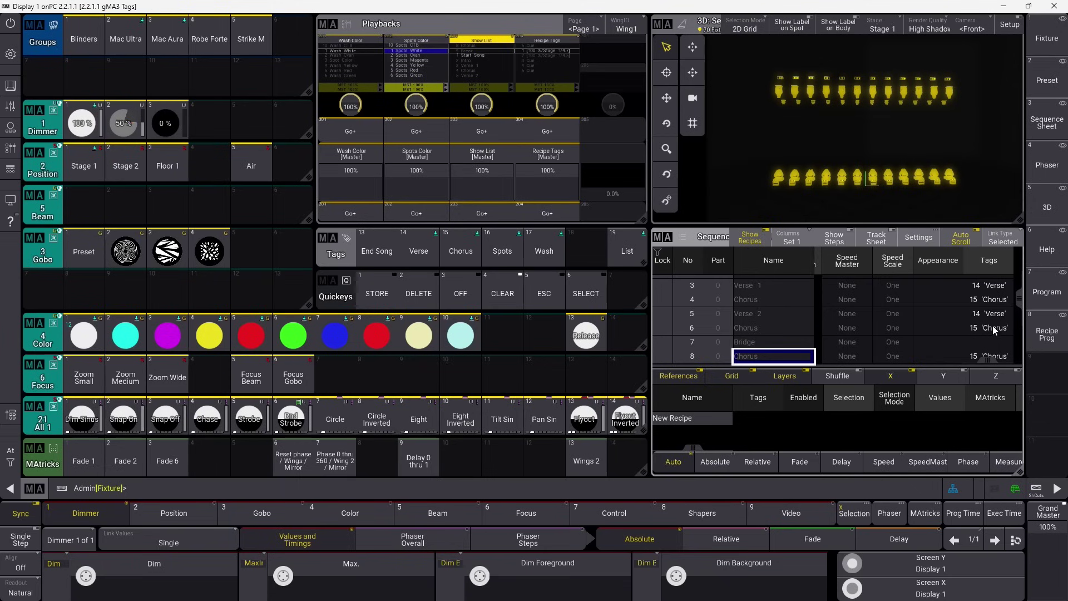
pyautogui.press('Home')
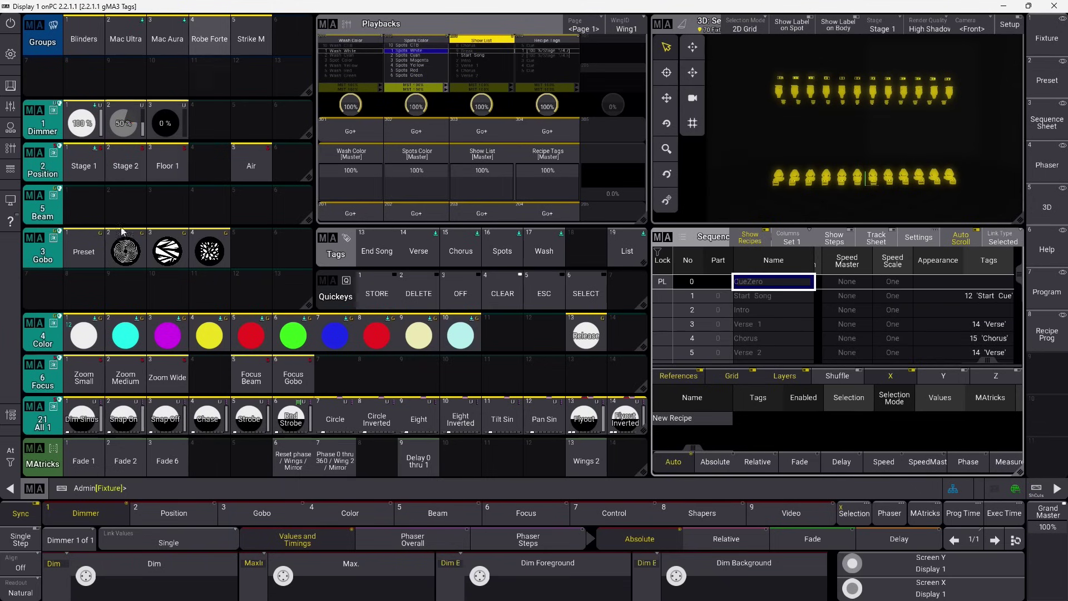
# - Clear the programmer and set the Mac Aura group to 100% dimmer, blue color and the Stage 1 position
pyautogui.click(22, 448)
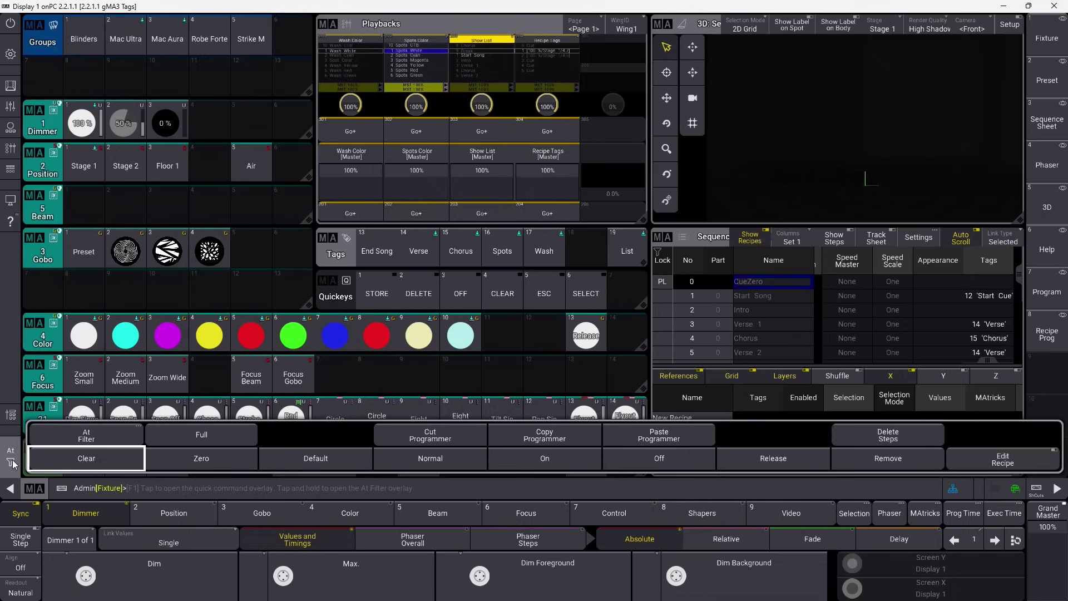
pyautogui.click(166, 37)
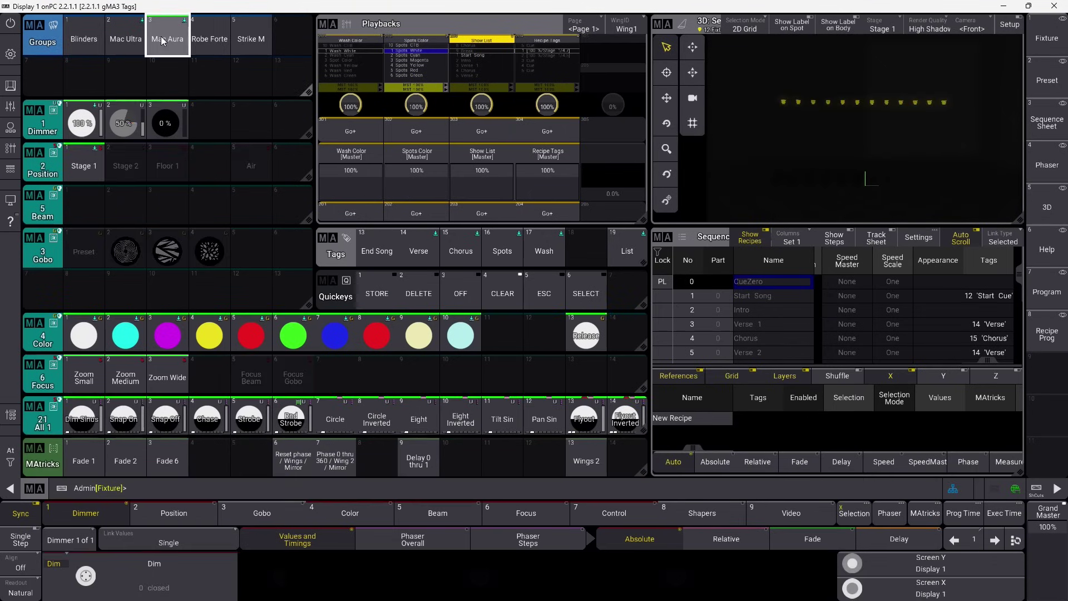
pyautogui.click(83, 123)
pyautogui.click(336, 334)
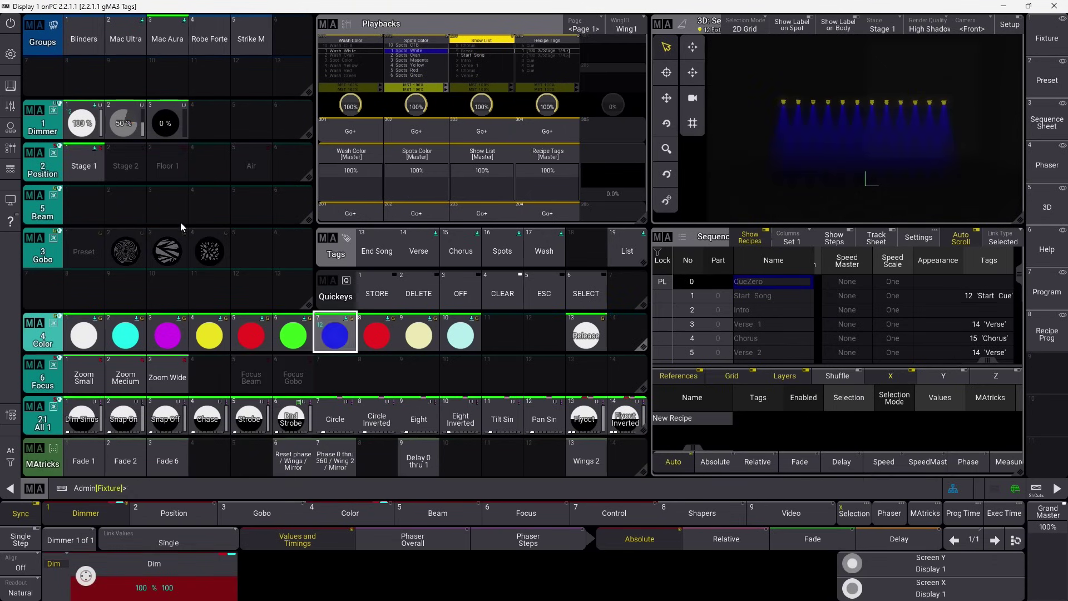
pyautogui.click(89, 166)
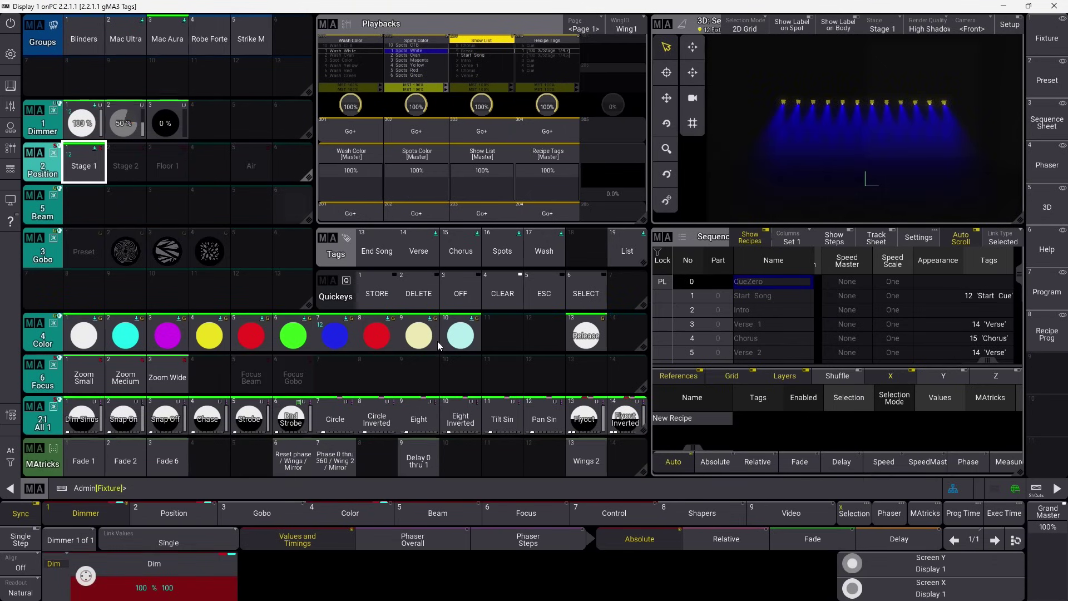
# - Merge the look into the tagged cues with the command Store Cue 1 Thru If Tag "Start Cue"
pyautogui.click(312, 487)
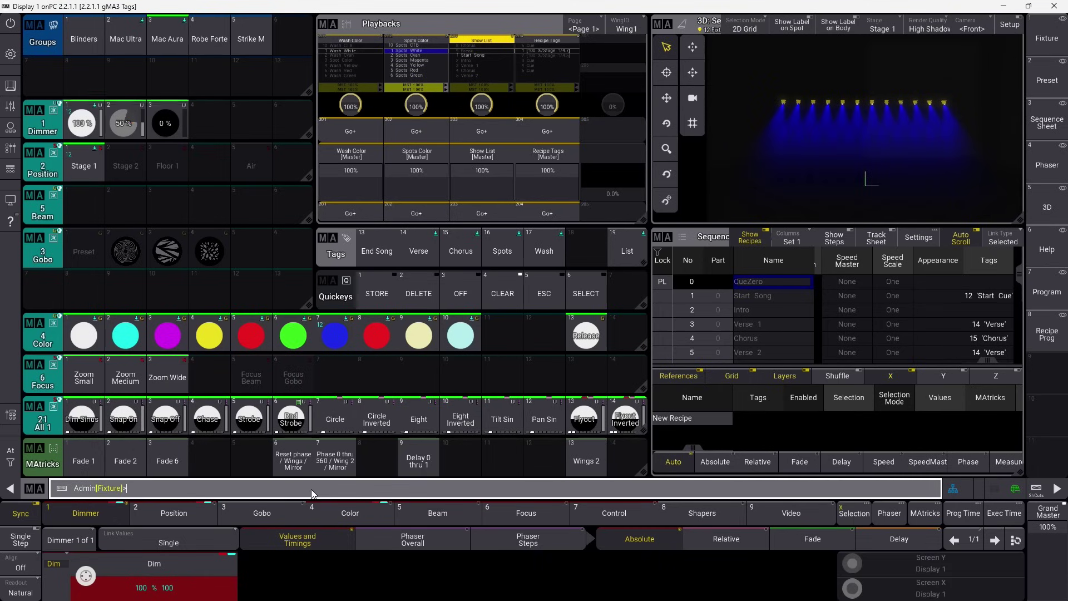
pyautogui.write('S Cue 1 Thru If Tag "')
pyautogui.write('Start Cue"')
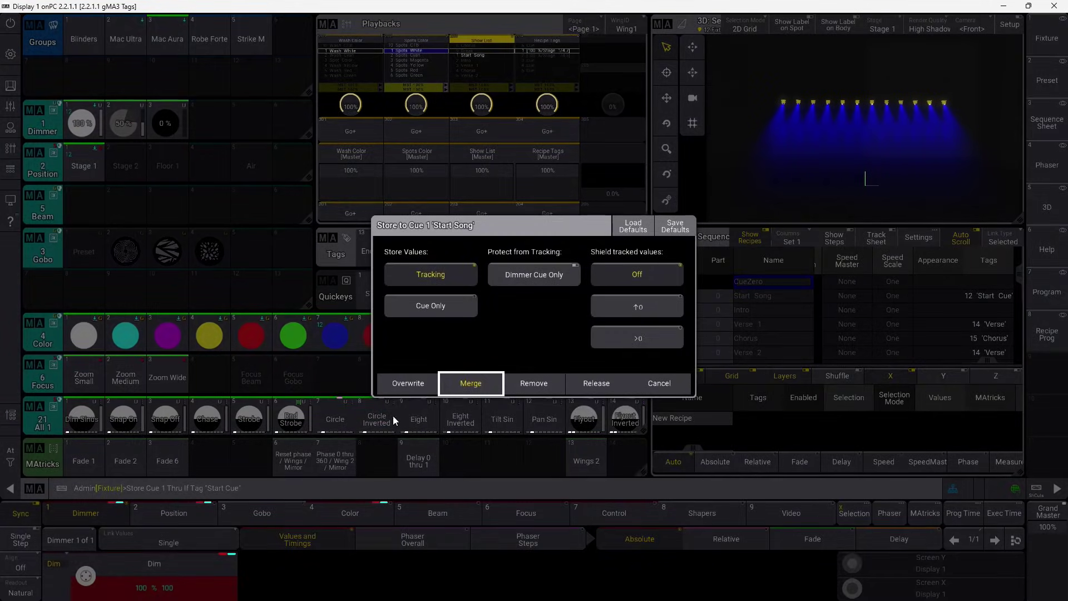
pyautogui.click(464, 383)
pyautogui.click(760, 297)
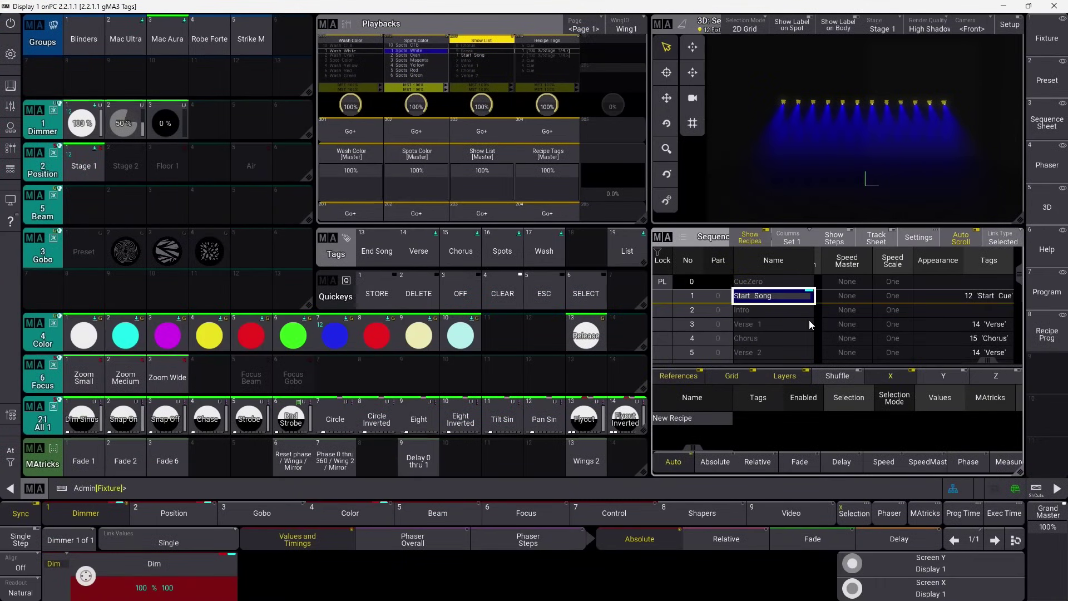
# - Set the Mac Ultra group to 100% dimmer, red color and the Stage 1 position
pyautogui.click(125, 44)
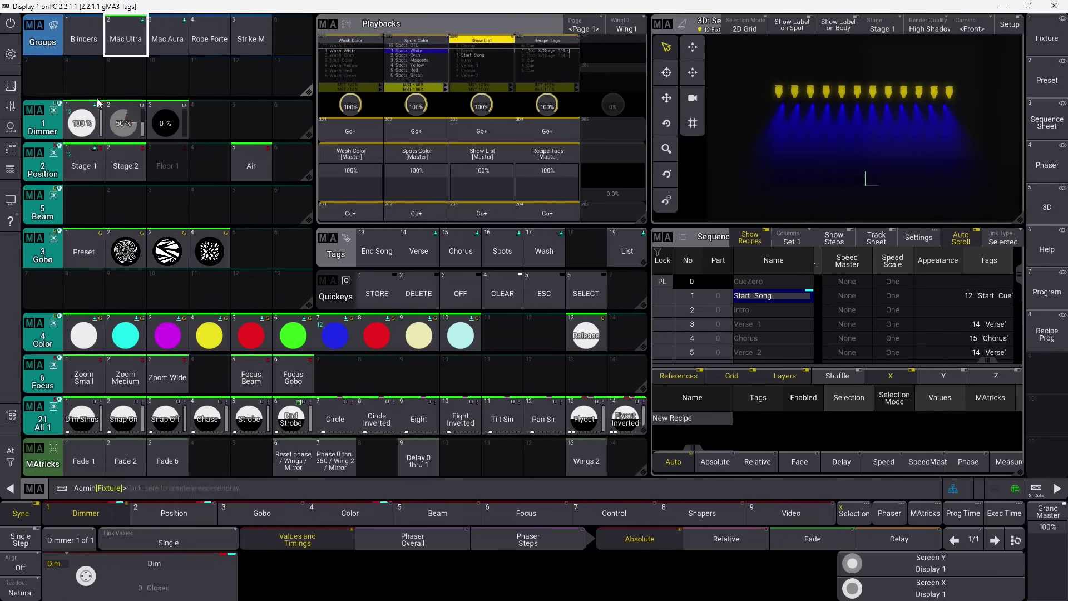
pyautogui.click(83, 119)
pyautogui.click(257, 340)
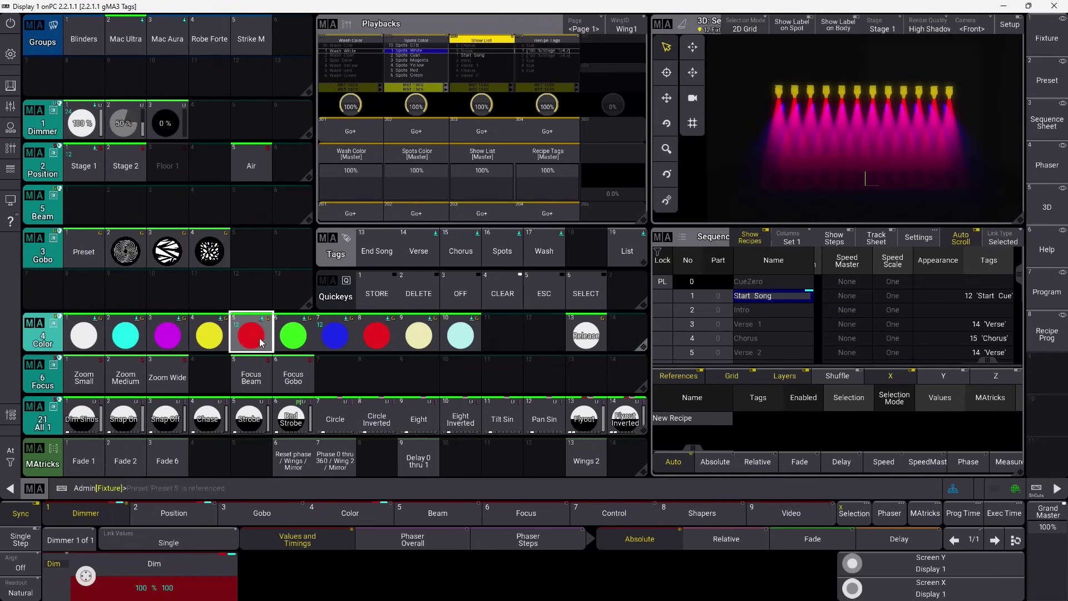
pyautogui.click(86, 169)
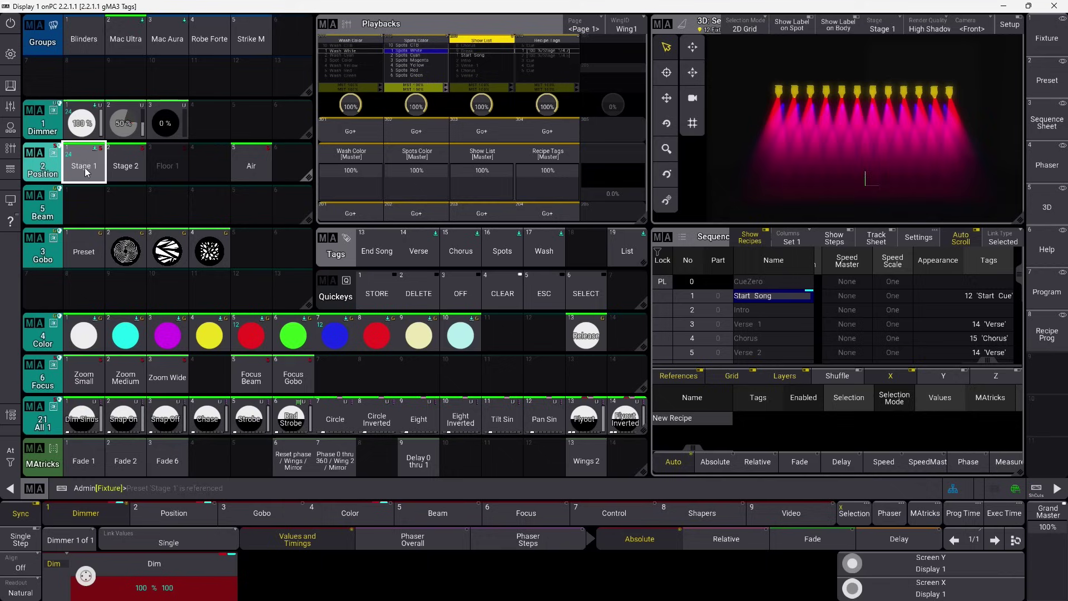
# - Reuse the previous store command as Store Cue 1 Thru If Tag "Verse" and merge the look into the tagged cues
pyautogui.click(226, 489)
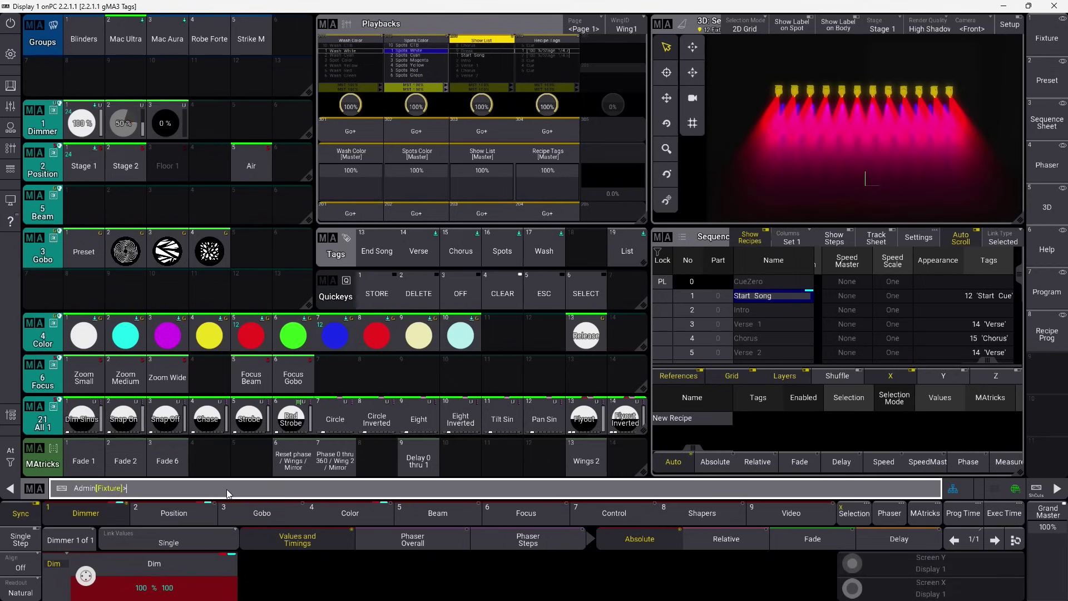
pyautogui.press('Up')
pyautogui.press('Up')
pyautogui.press('Up')
pyautogui.press('Up')
pyautogui.press('Up')
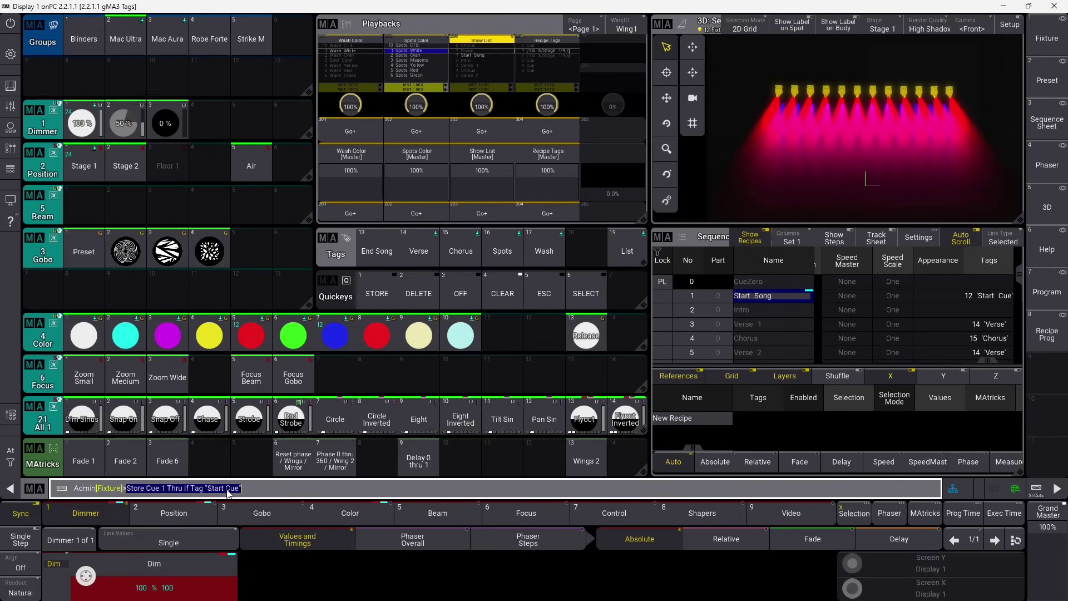
pyautogui.press('Down')
pyautogui.press('Up')
pyautogui.press('End')
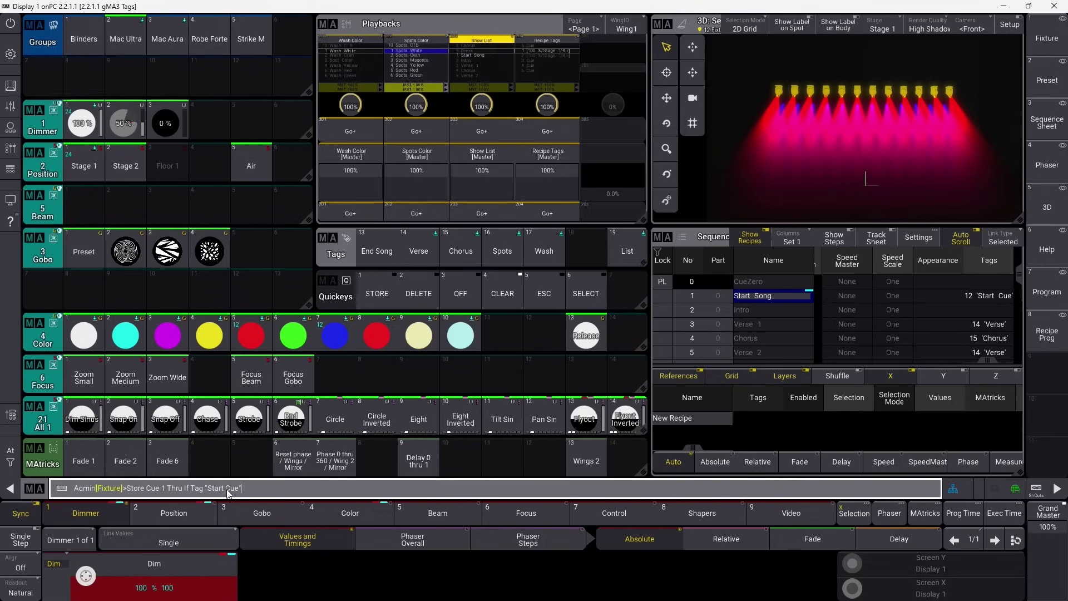
pyautogui.press('BackSpace')
pyautogui.press('BackSpace')
pyautogui.press('BackSpace')
pyautogui.press('BackSpace')
pyautogui.press('BackSpace')
pyautogui.press('BackSpace')
pyautogui.press('Return')
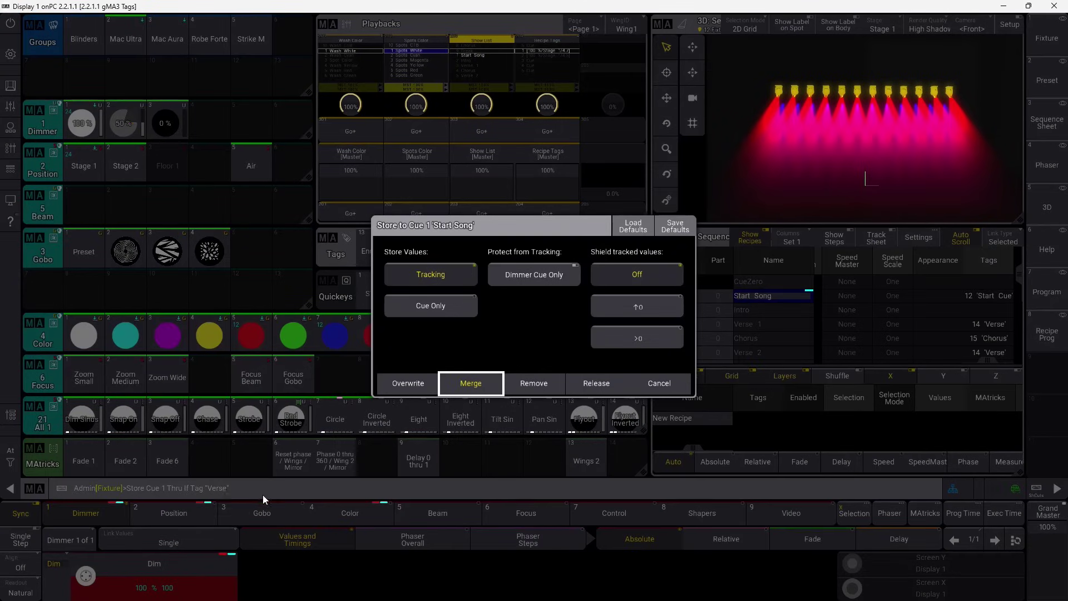
pyautogui.click(470, 383)
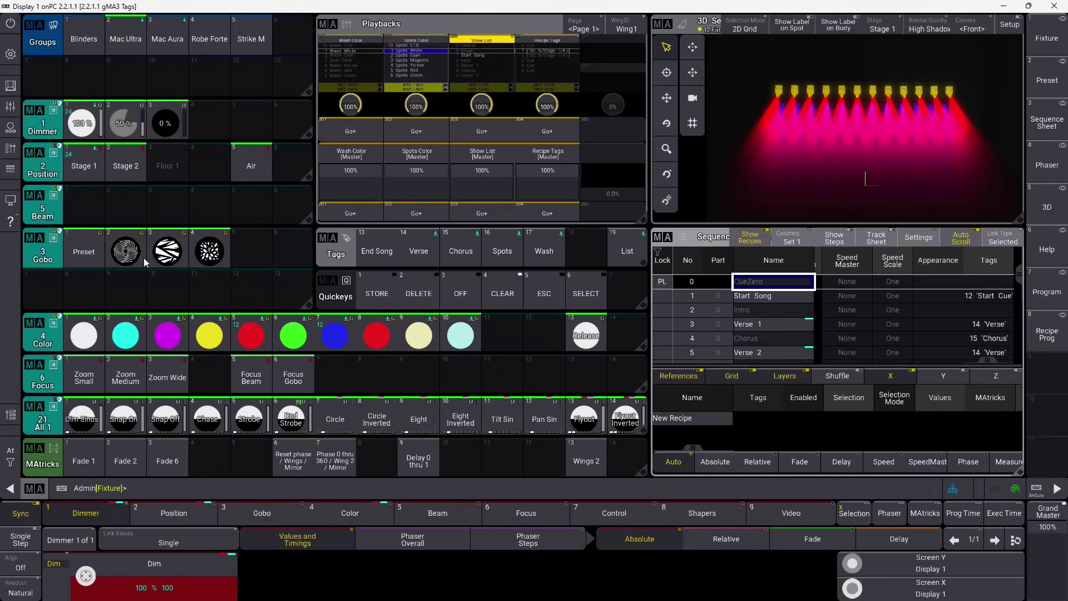
# - Clear the programmer and set the Mac Ultra group to gobo preset 3, white color, 100% dimmer and the Air position
pyautogui.click(10, 452)
pyautogui.click(76, 465)
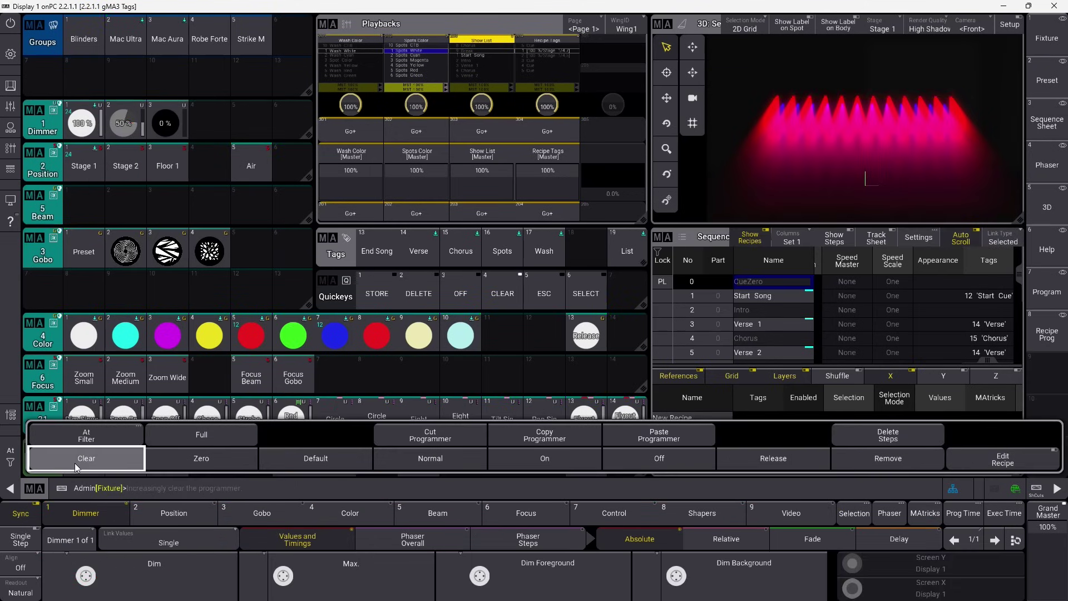
pyautogui.click(133, 41)
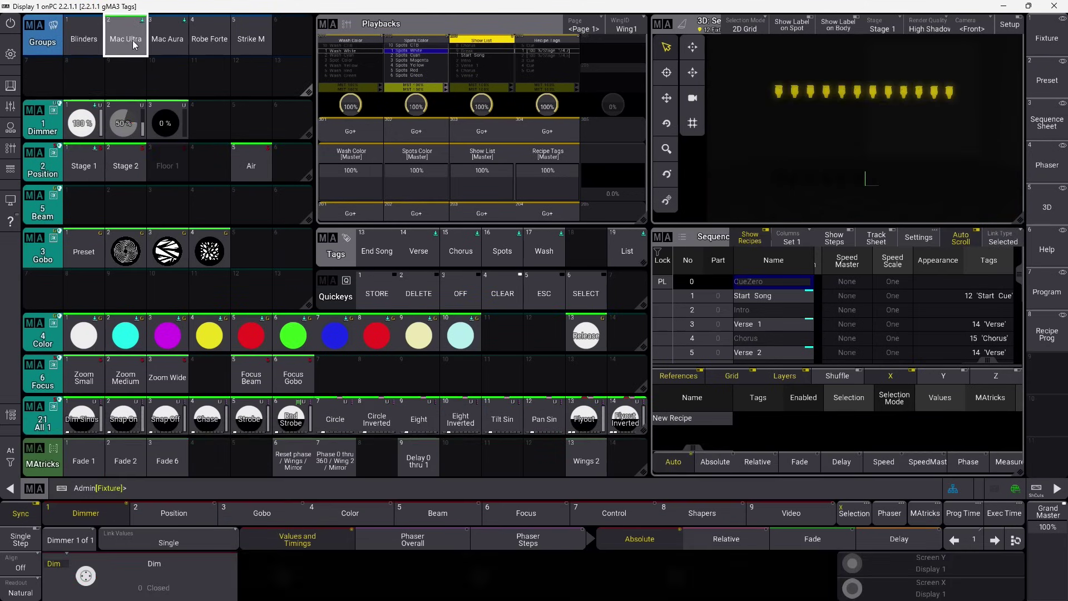
pyautogui.click(161, 259)
pyautogui.click(83, 335)
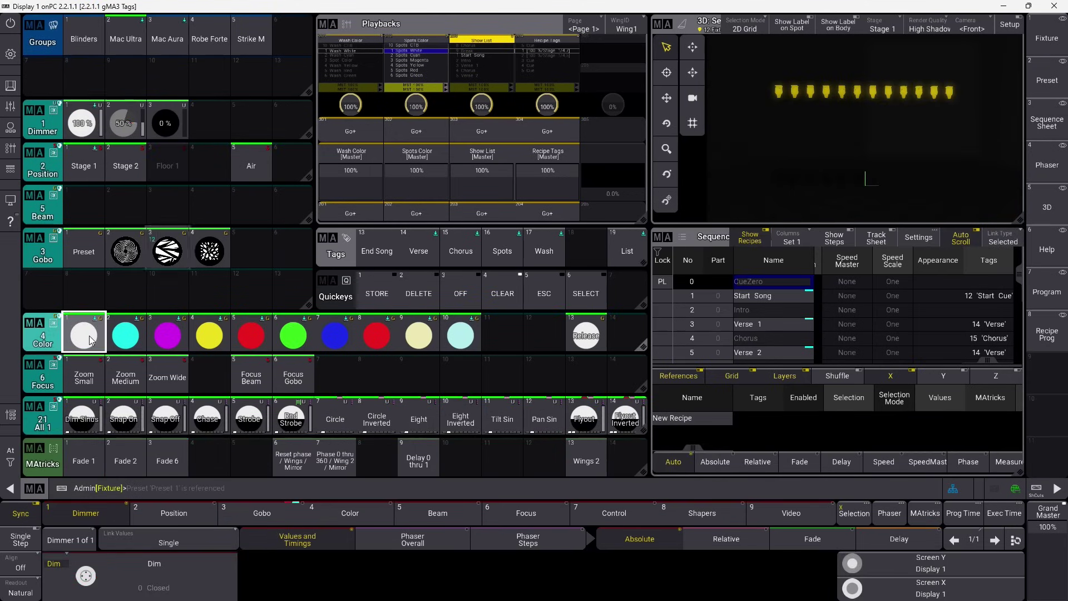
pyautogui.click(82, 124)
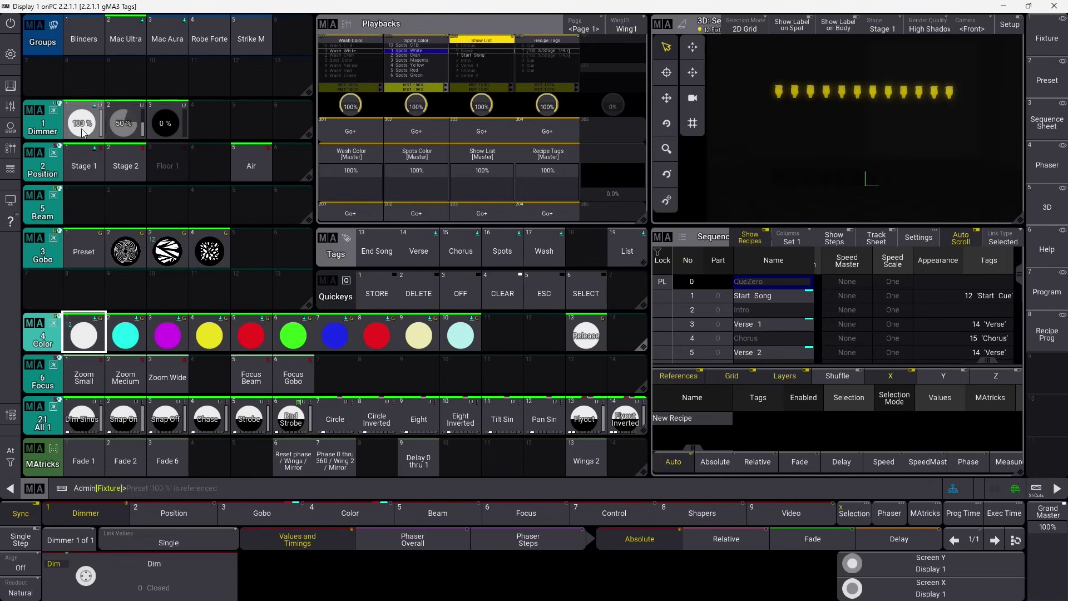
pyautogui.click(253, 168)
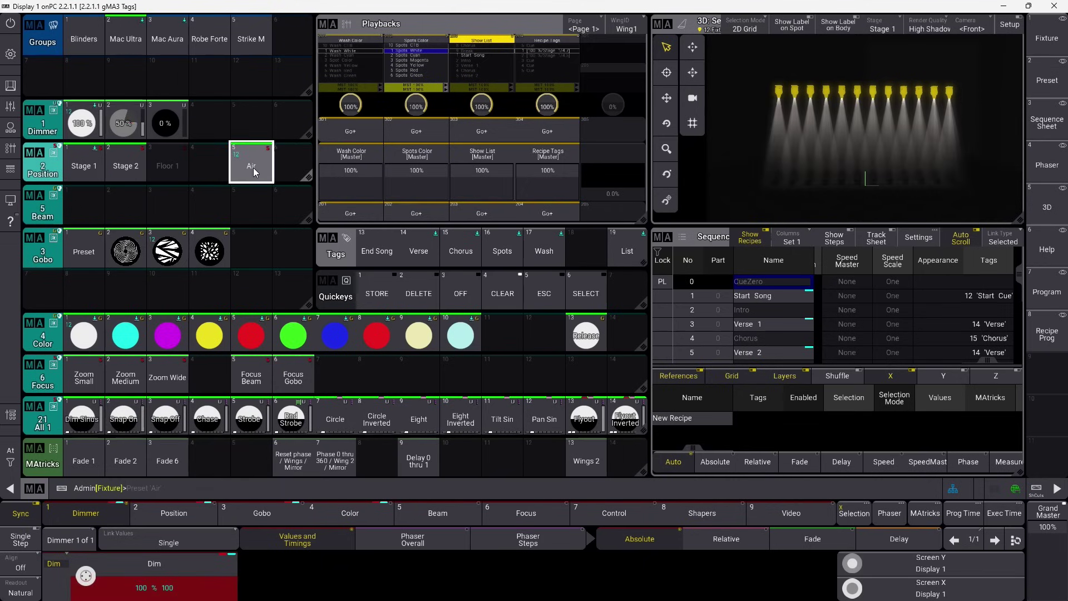
# - Merge the look into the tagged cues as Cue Only with the command Store Cue 1 Thru If Tag "Chorus"
pyautogui.click(210, 489)
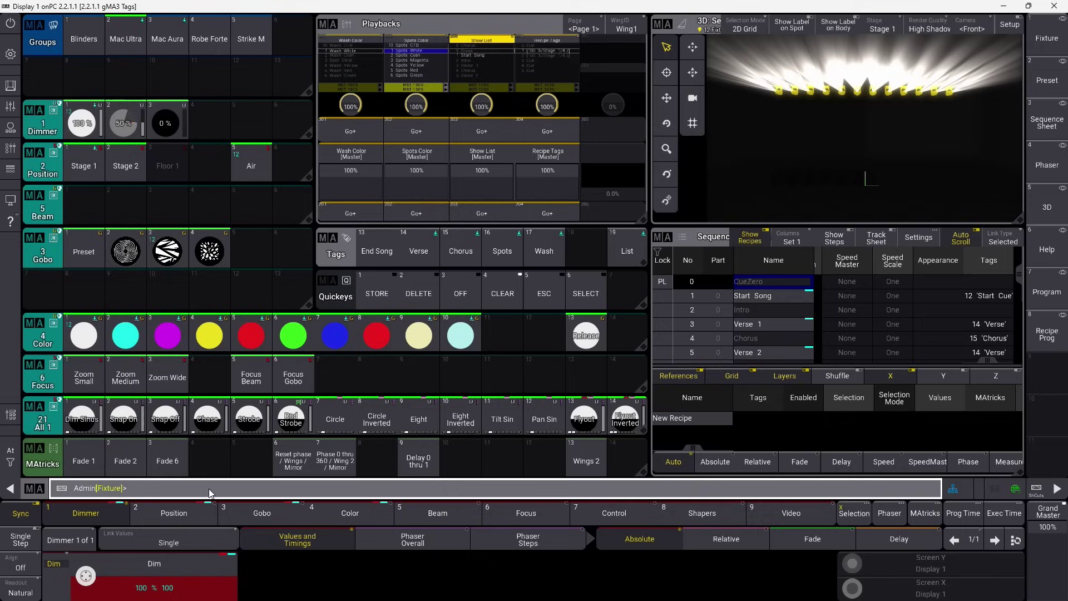
pyautogui.write('Store Cue 1 thru If Tag "Chorus')
pyautogui.press('Return')
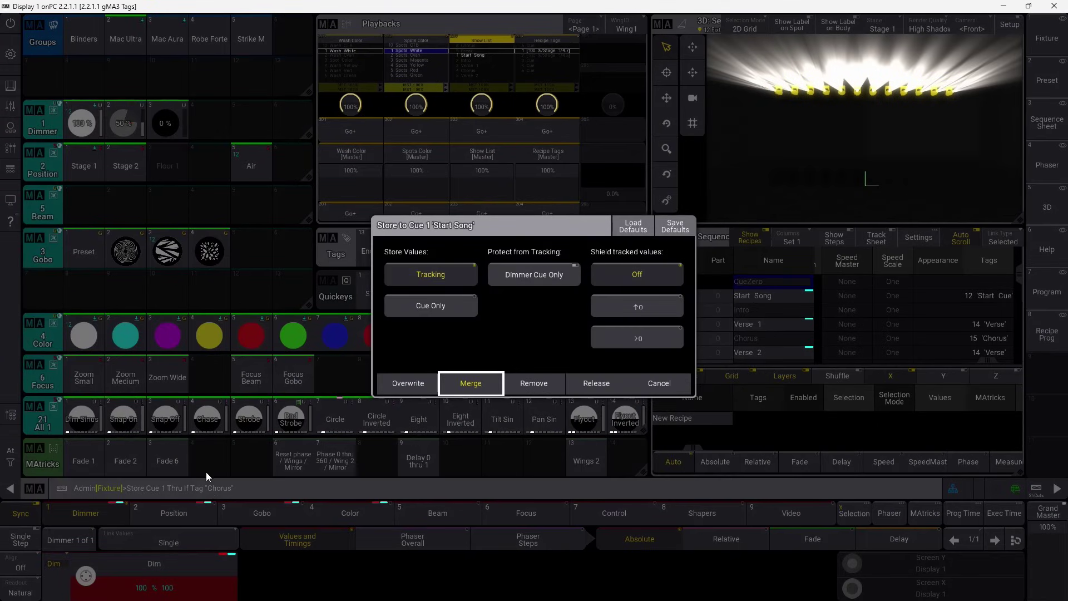
pyautogui.click(421, 310)
pyautogui.click(469, 381)
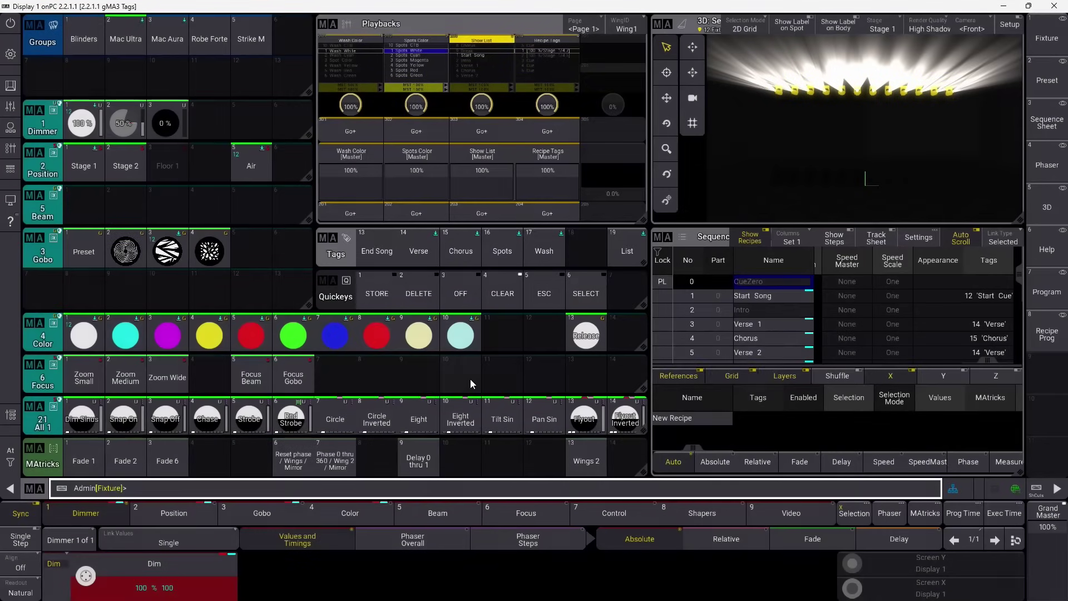
# - Look through the Show List cues to check their tags and which ones hold stored values
pyautogui.press('Down')
pyautogui.press('Down')
pyautogui.press('Down')
pyautogui.press('Down')
pyautogui.press('Down')
pyautogui.press('Down')
pyautogui.press('Down')
pyautogui.press('Down')
pyautogui.press('Down')
pyautogui.press('Down')
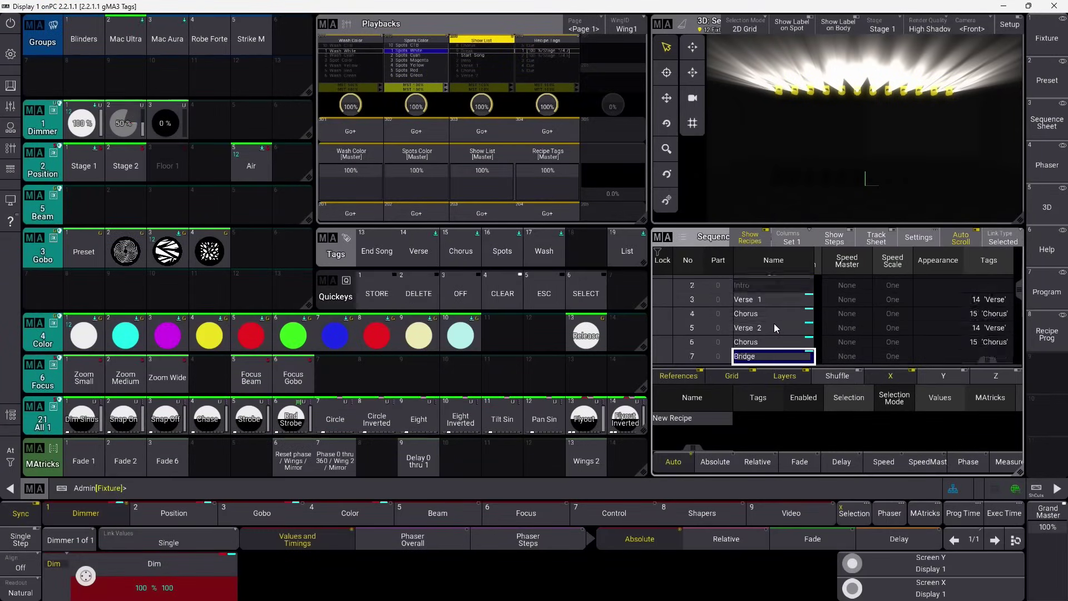
pyautogui.press('Up')
pyautogui.press('Up')
pyautogui.press('Up')
pyautogui.press('Up')
pyautogui.press('Up')
pyautogui.press('Up')
pyautogui.press('Up')
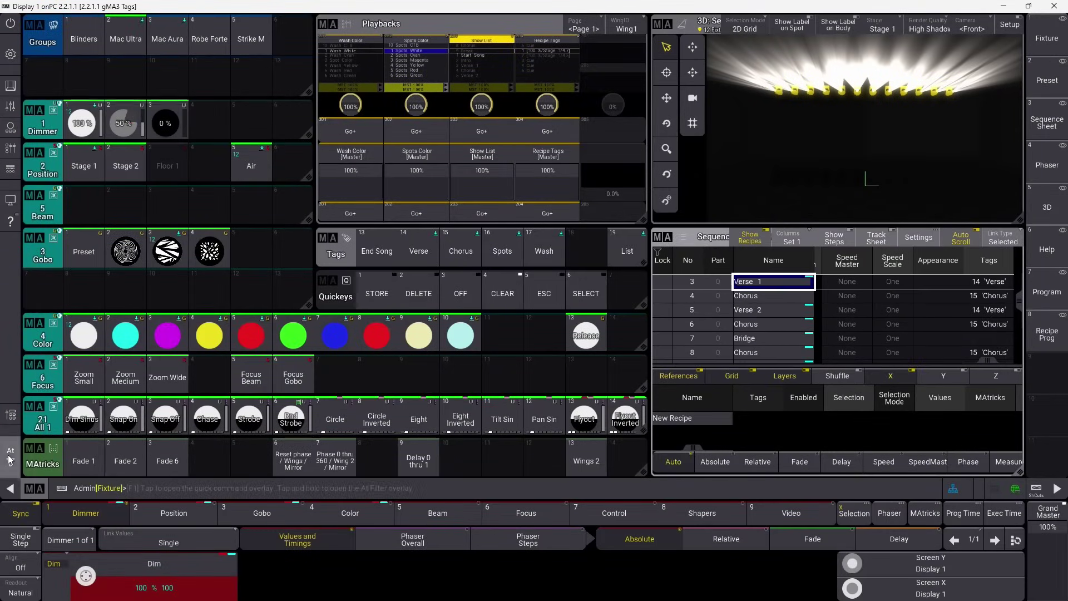
# - Clear the programmer and play the Show List cue by cue from Start Song to Break
pyautogui.click(10, 451)
pyautogui.click(62, 463)
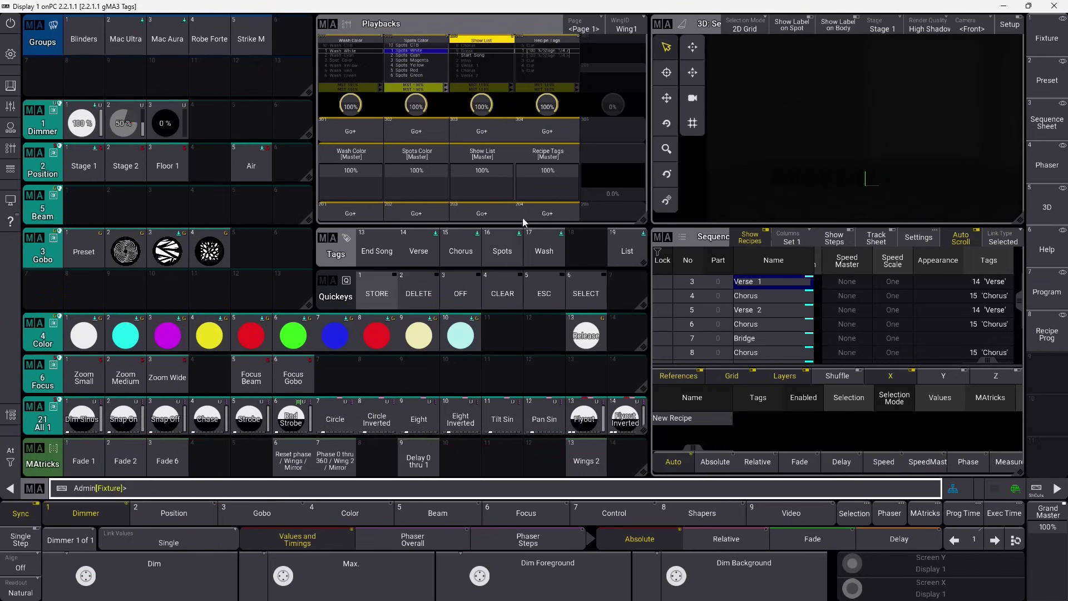
pyautogui.click(496, 216)
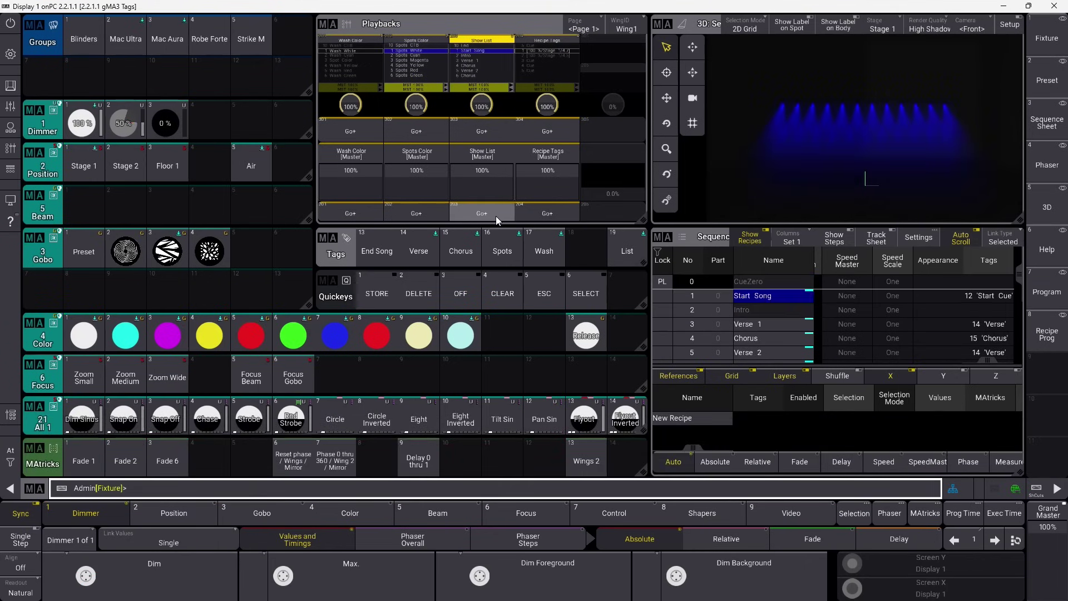
pyautogui.click(496, 215)
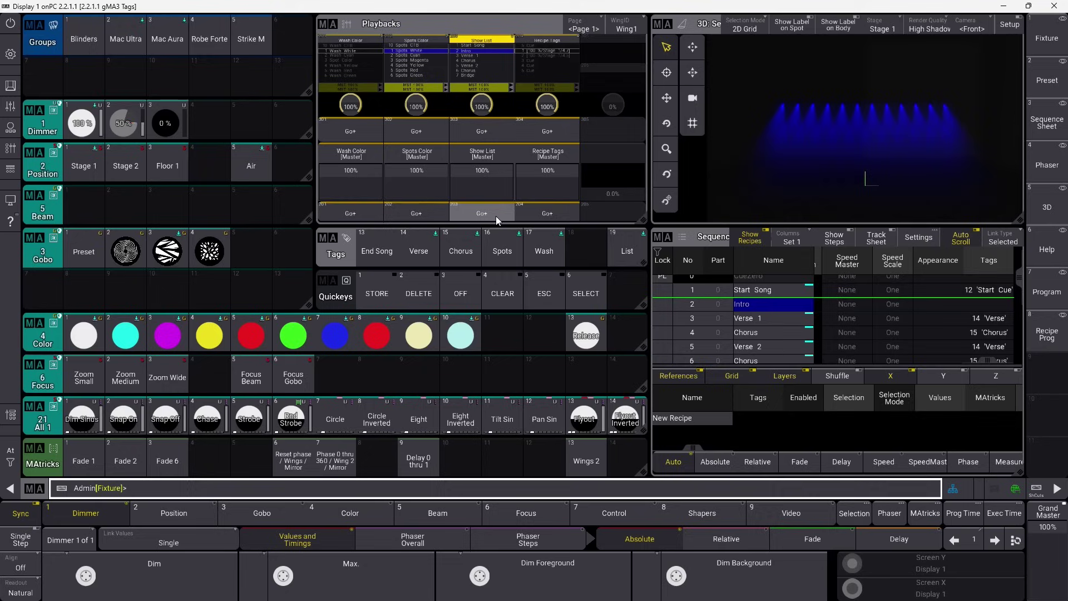
pyautogui.click(495, 216)
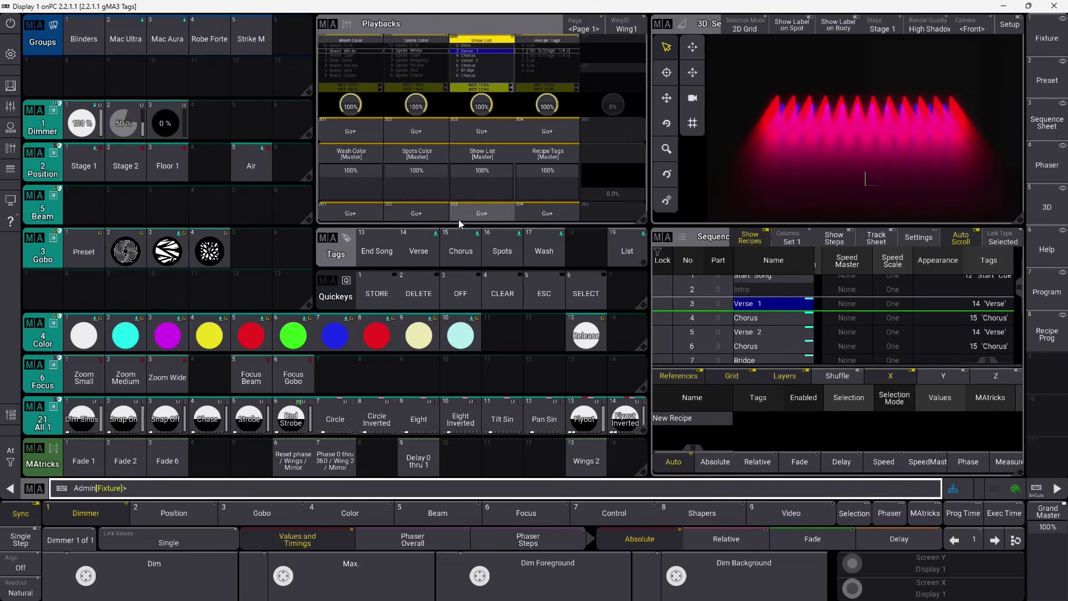
pyautogui.click(486, 213)
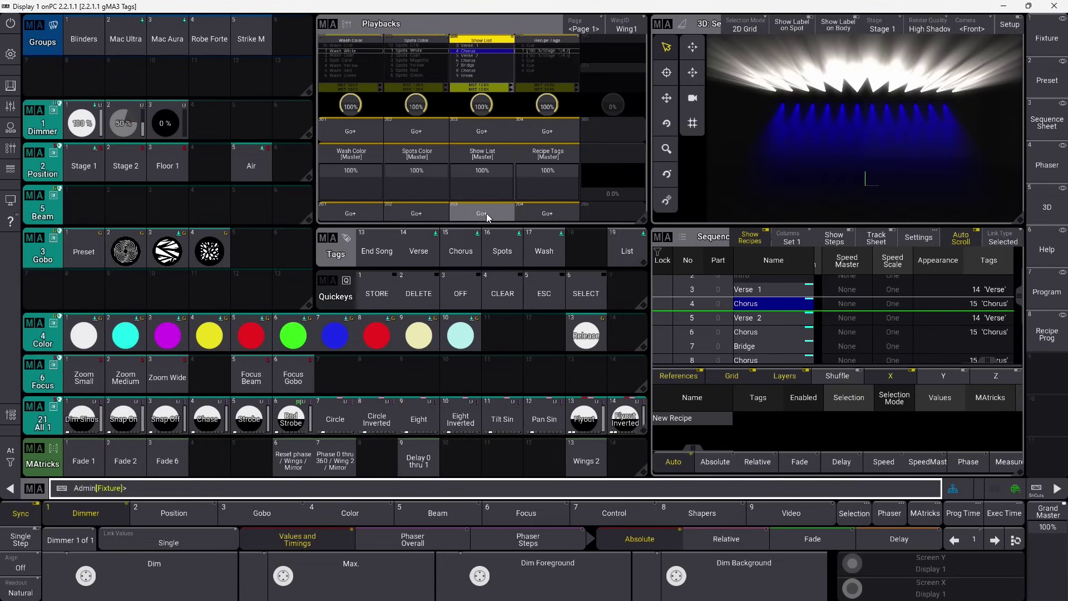
pyautogui.click(487, 212)
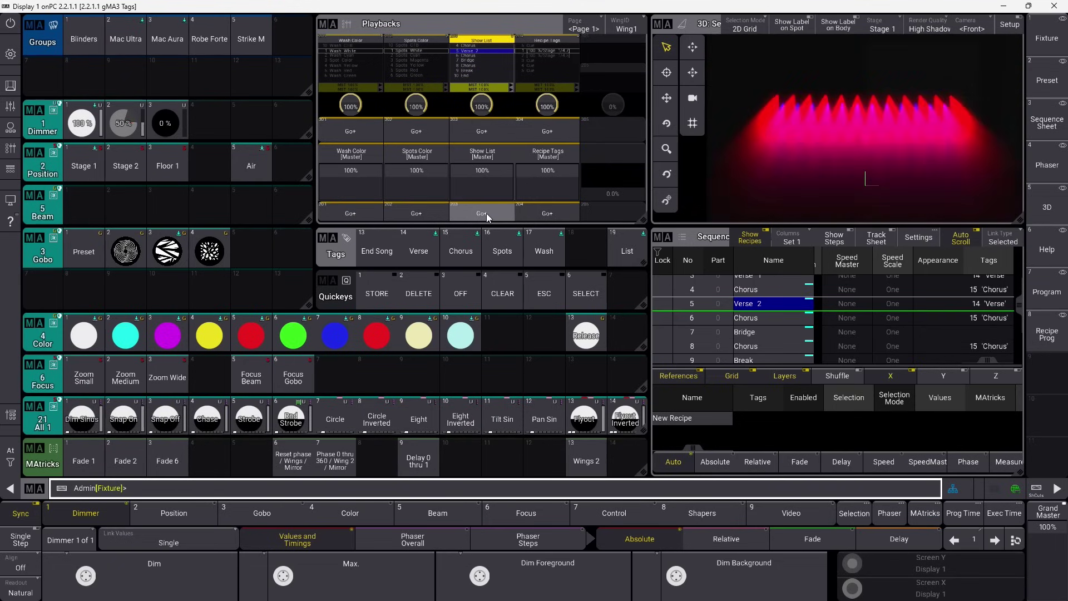
pyautogui.click(486, 213)
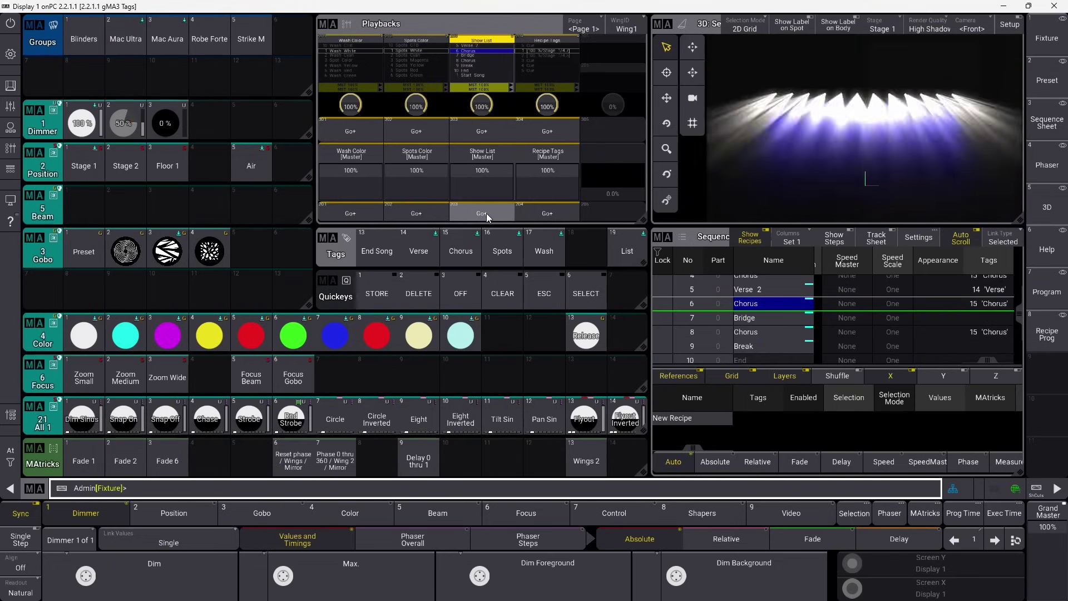
pyautogui.click(486, 213)
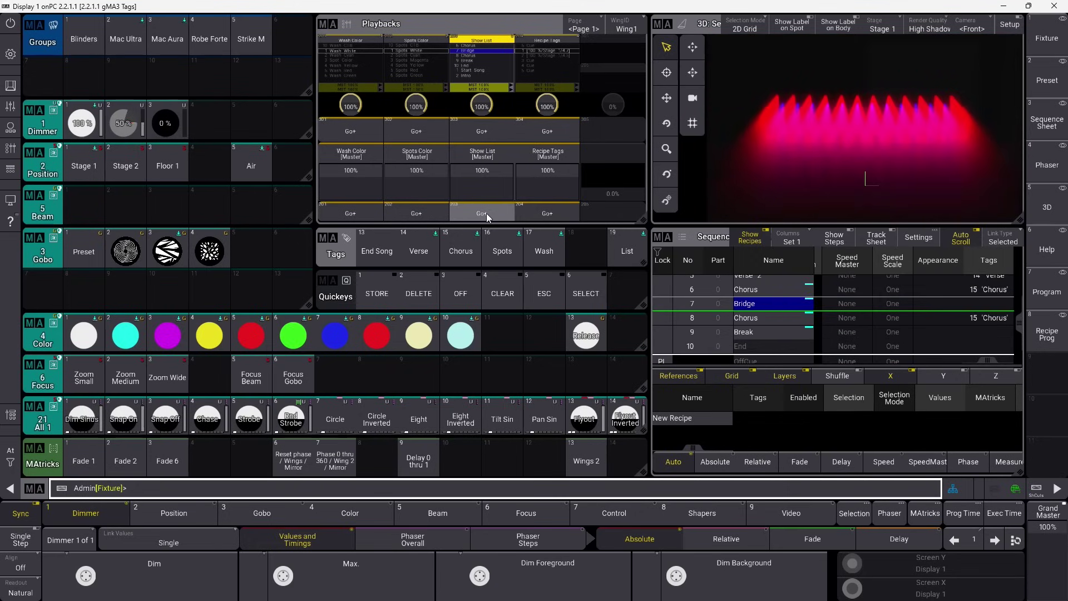
pyautogui.click(487, 212)
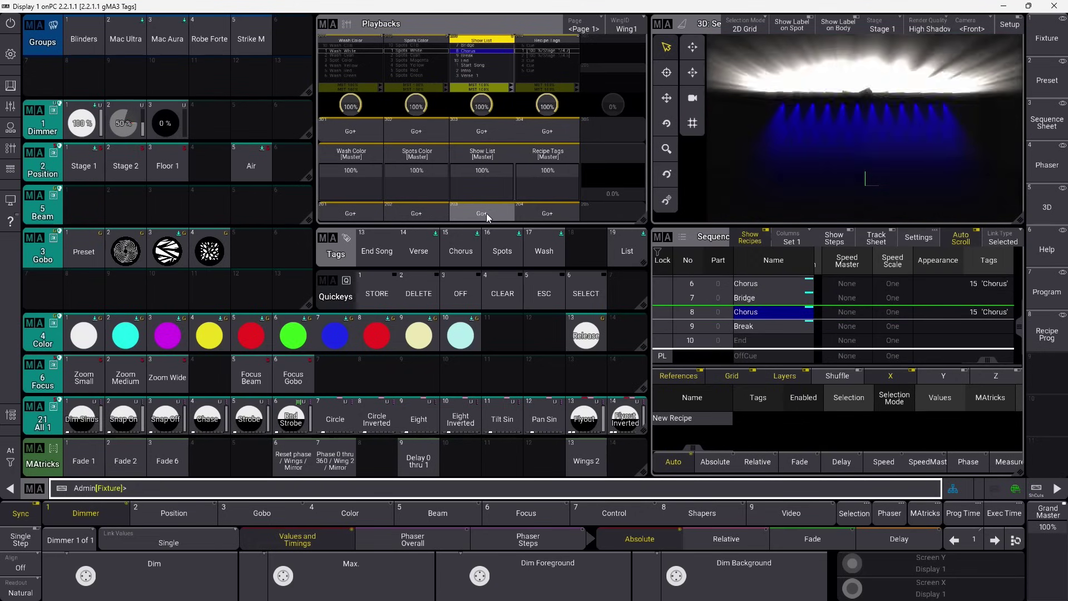
pyautogui.click(487, 213)
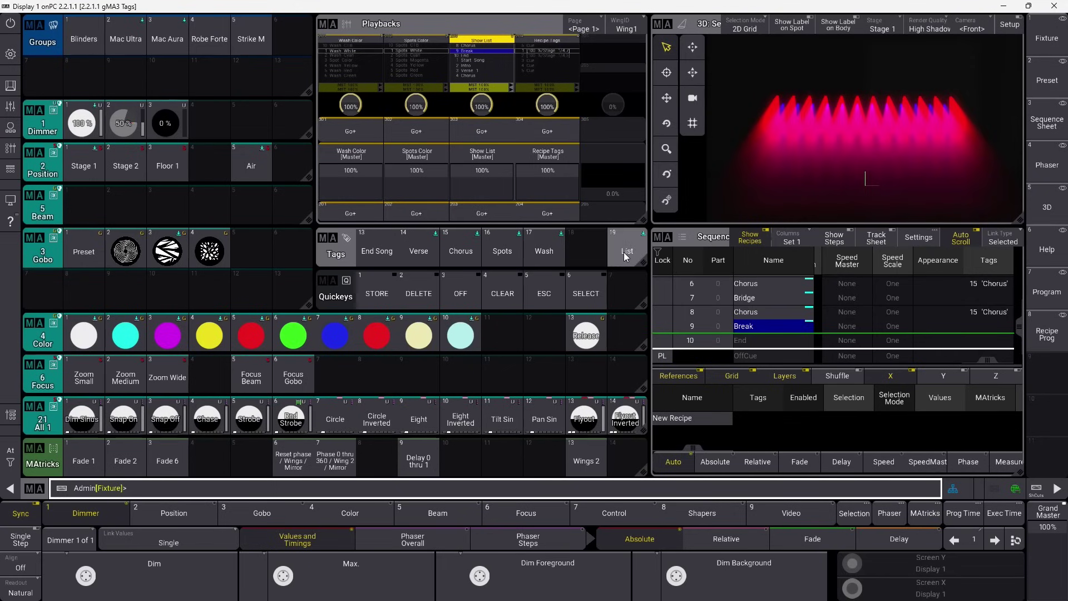
# - Show the Recipe Tags sequence, enlarge its recipe area and examine the tags and Enabled states of the recipes in cues 1 and 2
pyautogui.click(532, 60)
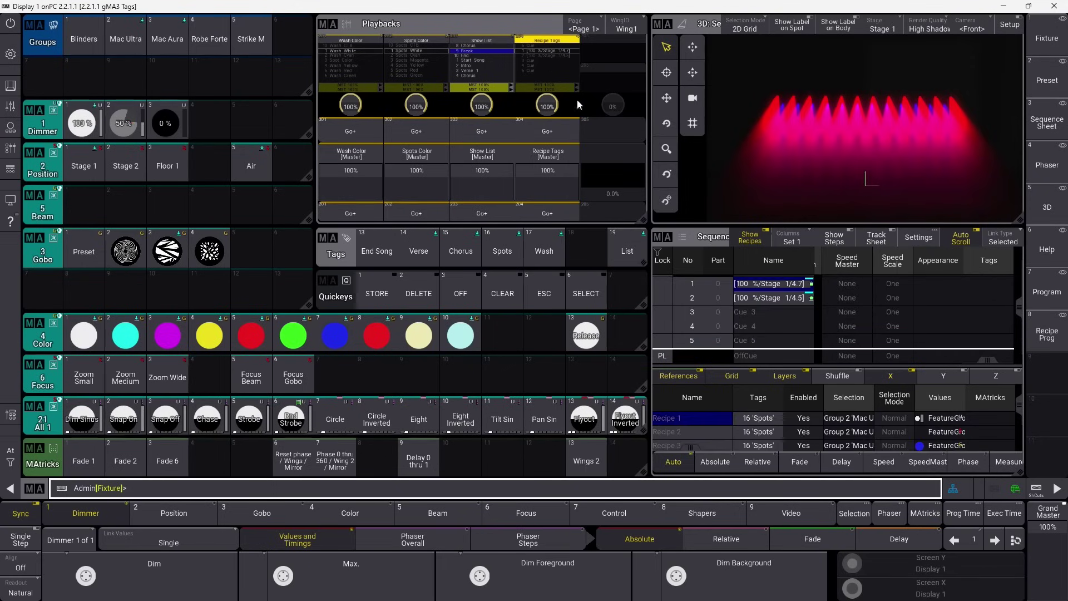
pyautogui.click(763, 284)
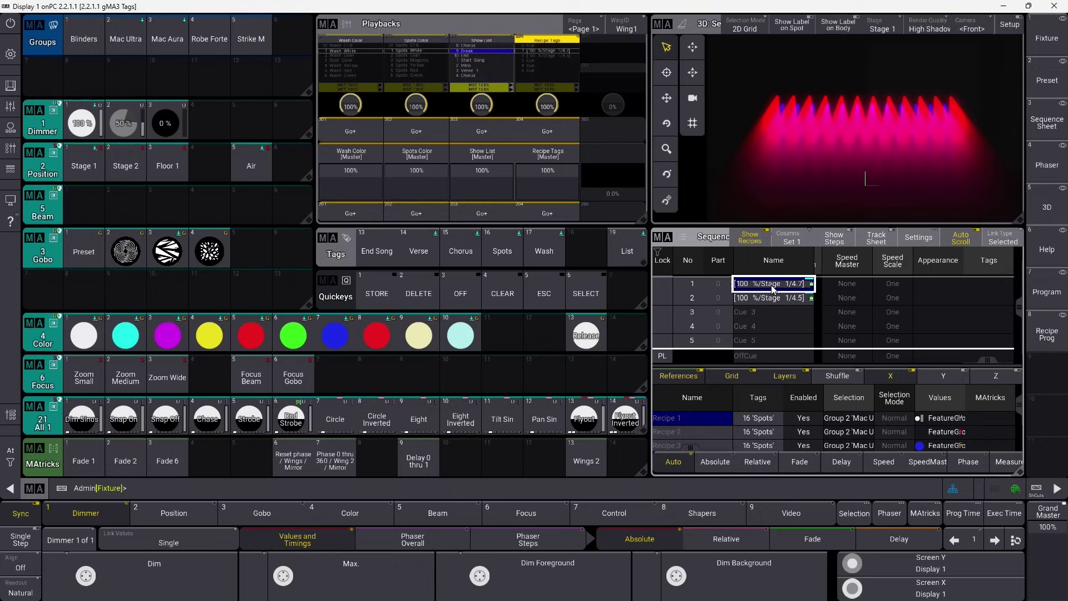
pyautogui.click(771, 299)
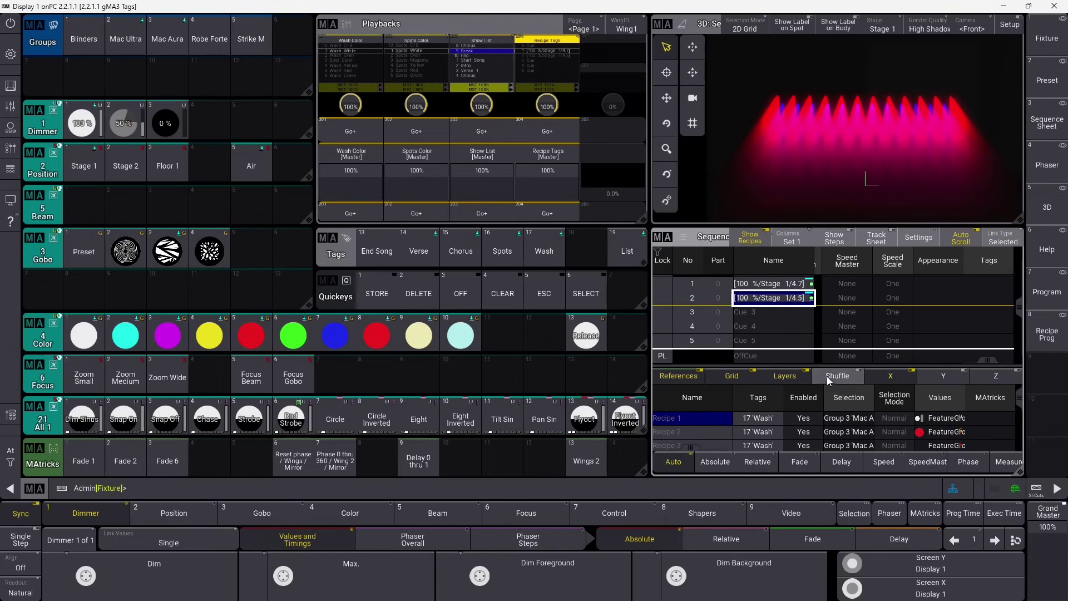
pyautogui.moveTo(830, 364); pyautogui.dragTo(830, 326)
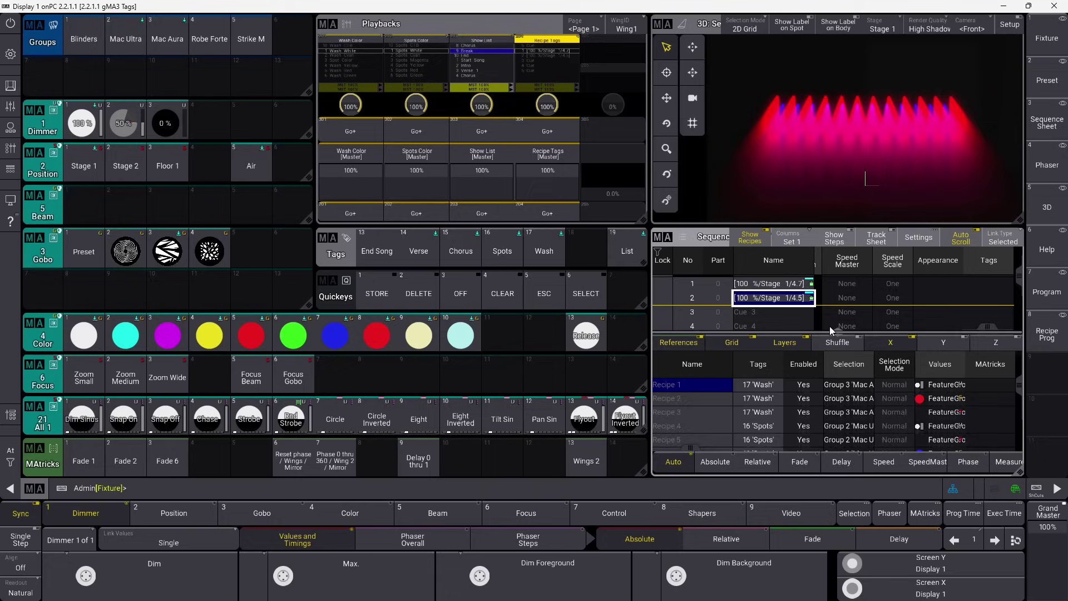
pyautogui.click(781, 288)
pyautogui.click(781, 299)
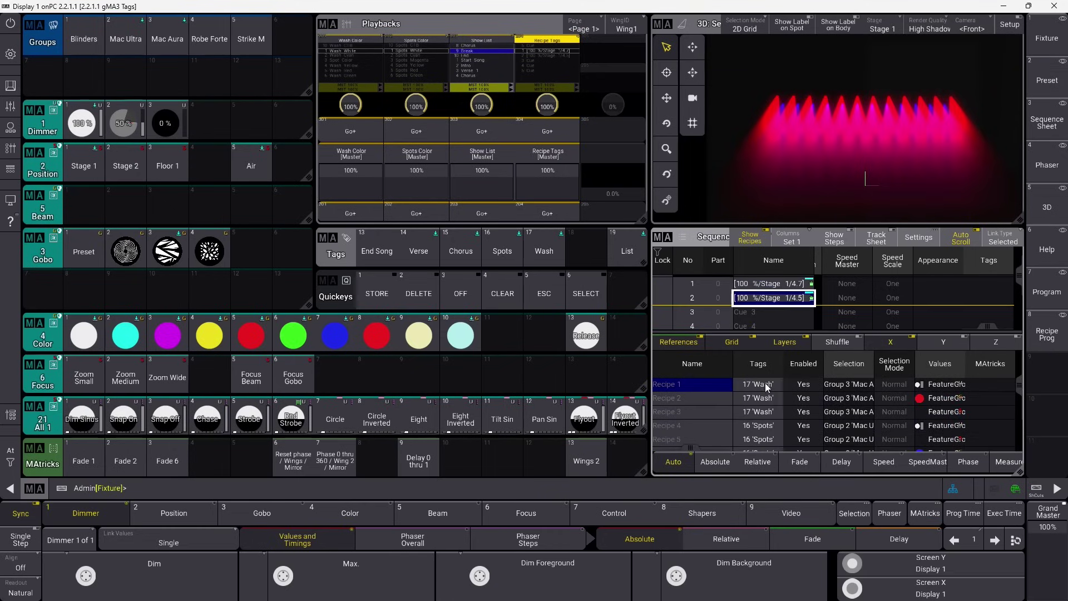
pyautogui.moveTo(765, 383); pyautogui.dragTo(765, 413)
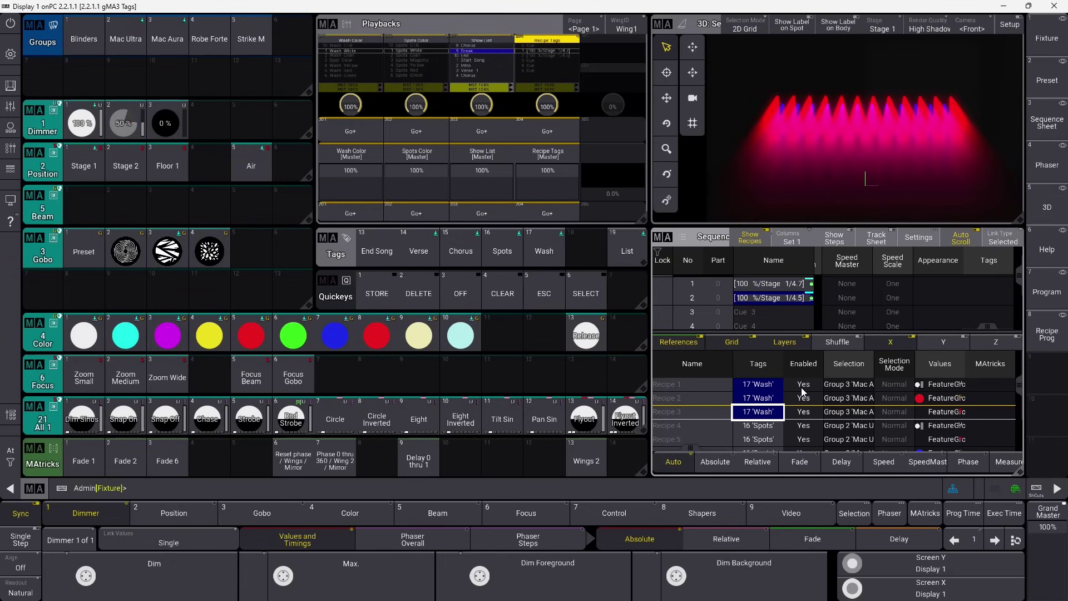
pyautogui.click(807, 412)
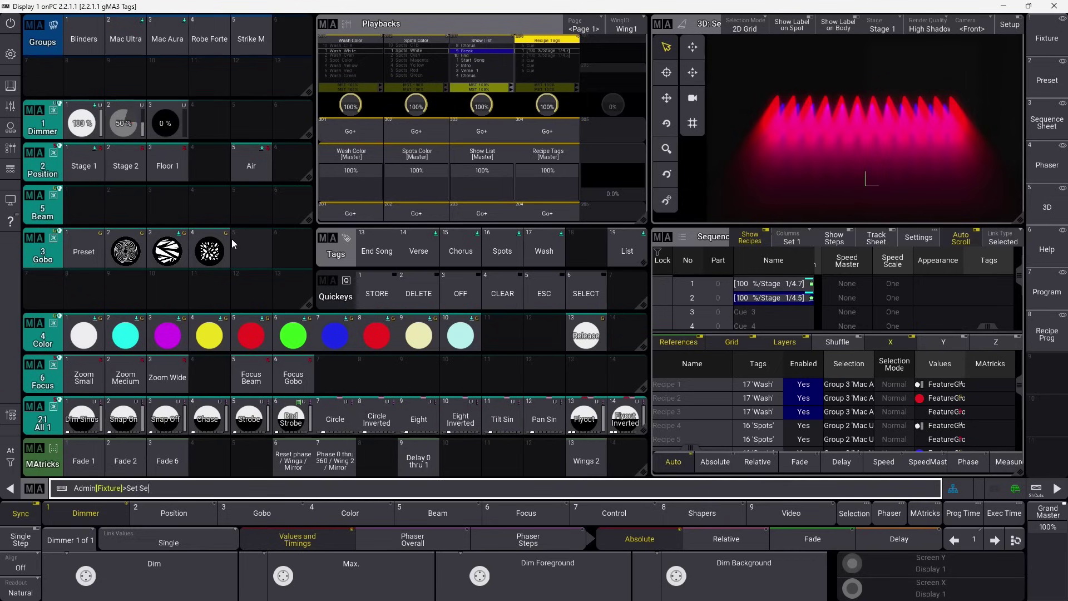
# - Disable the wash recipes with Set Seq 1 Thru Cue 1 Thru Part 0.1 Thru Property "Enabled" "No" If Tag "Wash"
pyautogui.write('hru Cue 1 thru Part 0')
pyautogui.write('ru Property "Enabled')
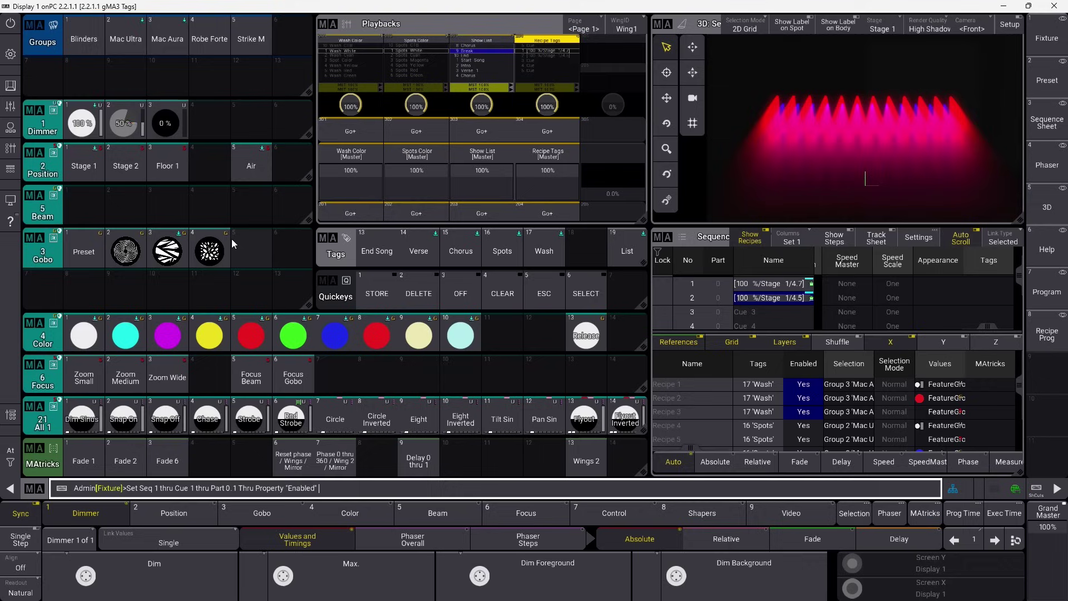
pyautogui.write('" "no')
pyautogui.press('BackSpace')
pyautogui.press('BackSpace')
pyautogui.write('No')
pyautogui.write('ash')
pyautogui.press('Return')
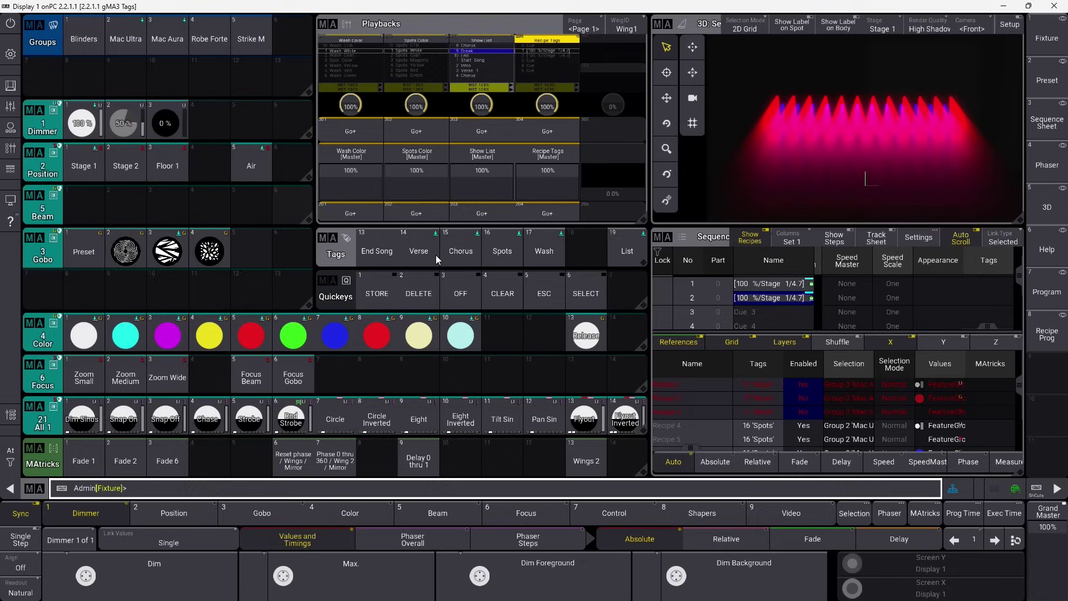
# - Reuse the previous Set command with the value "Yes" to enable all recipes tagged "Wash"
pyautogui.click(758, 449)
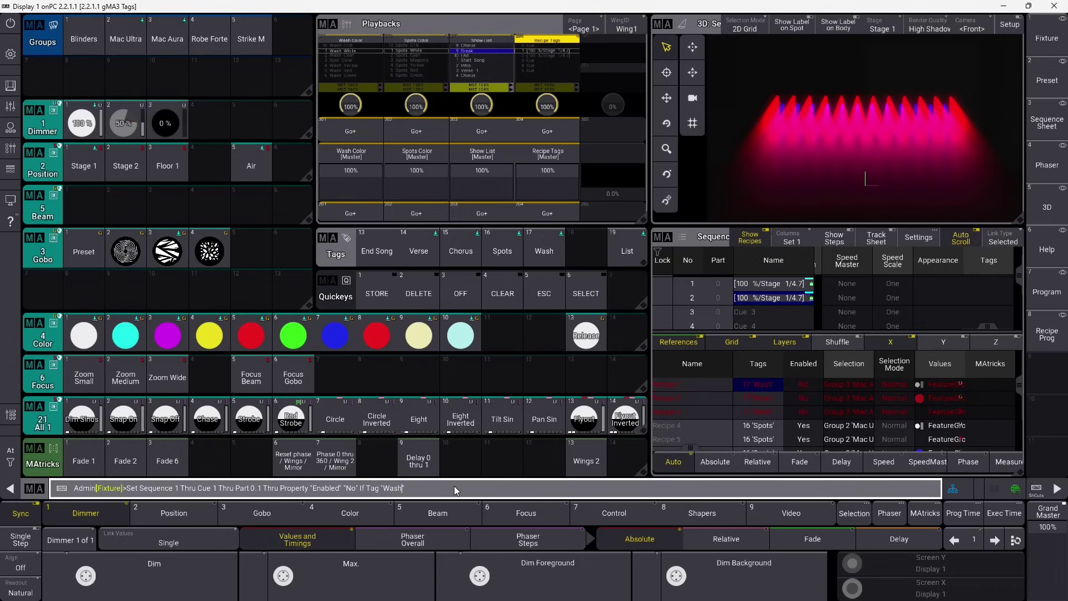
pyautogui.press('Left')
pyautogui.press('Left')
pyautogui.press('Left')
pyautogui.press('Left')
pyautogui.press('Left')
pyautogui.press('Left')
pyautogui.press('Left')
pyautogui.press('Left')
pyautogui.press('BackSpace')
pyautogui.press('BackSpace')
pyautogui.write('Yes')
pyautogui.press('Return')
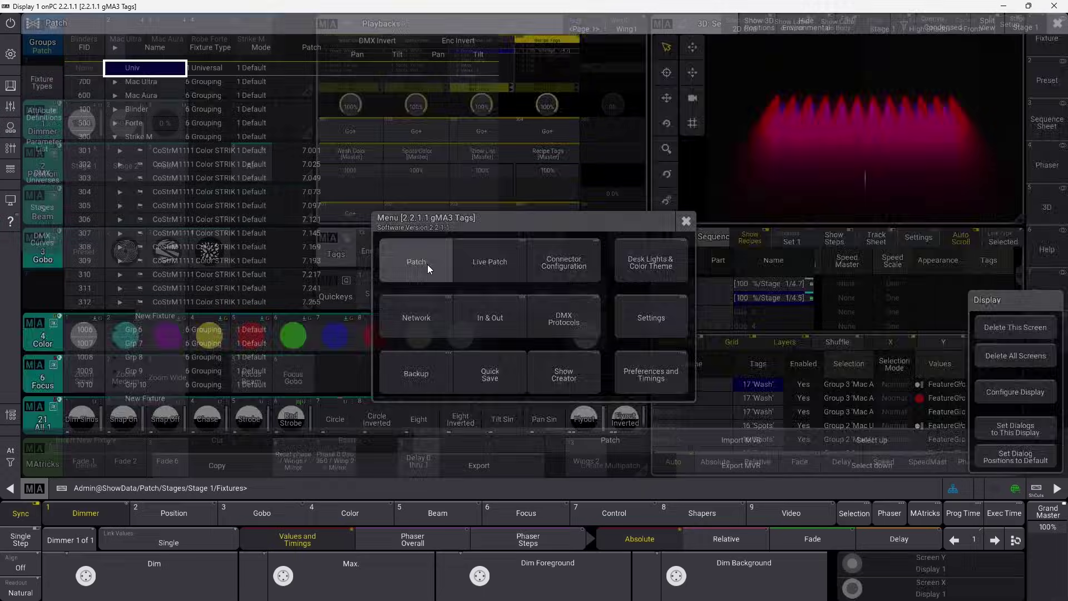
# - In the patch's DMX Universes list, set the merge mode of all universes to Prio
pyautogui.click(42, 177)
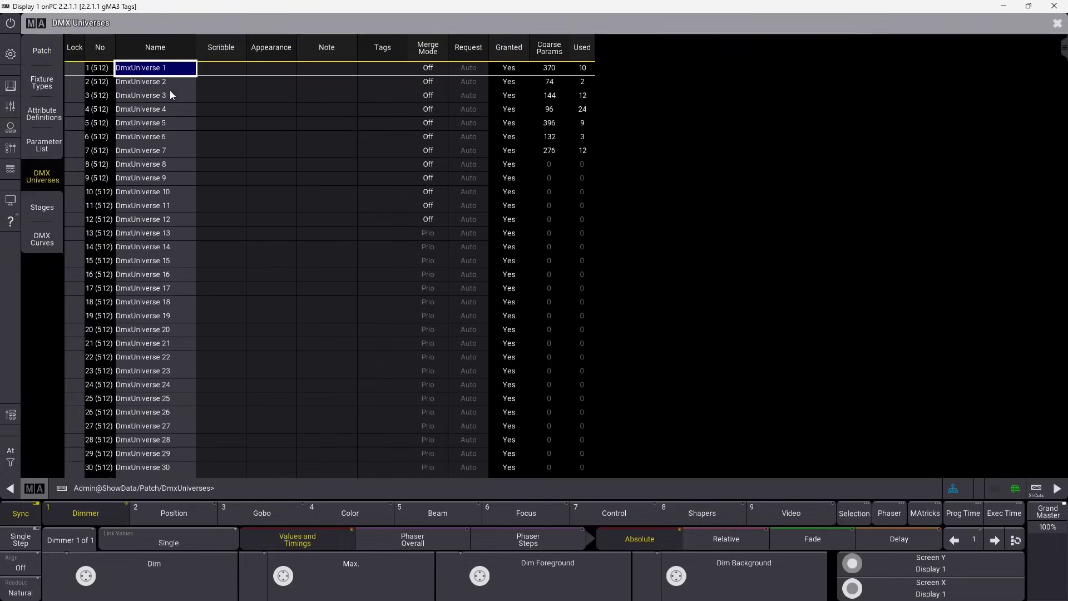
pyautogui.click(431, 123)
pyautogui.moveTo(436, 148); pyautogui.dragTo(438, 220)
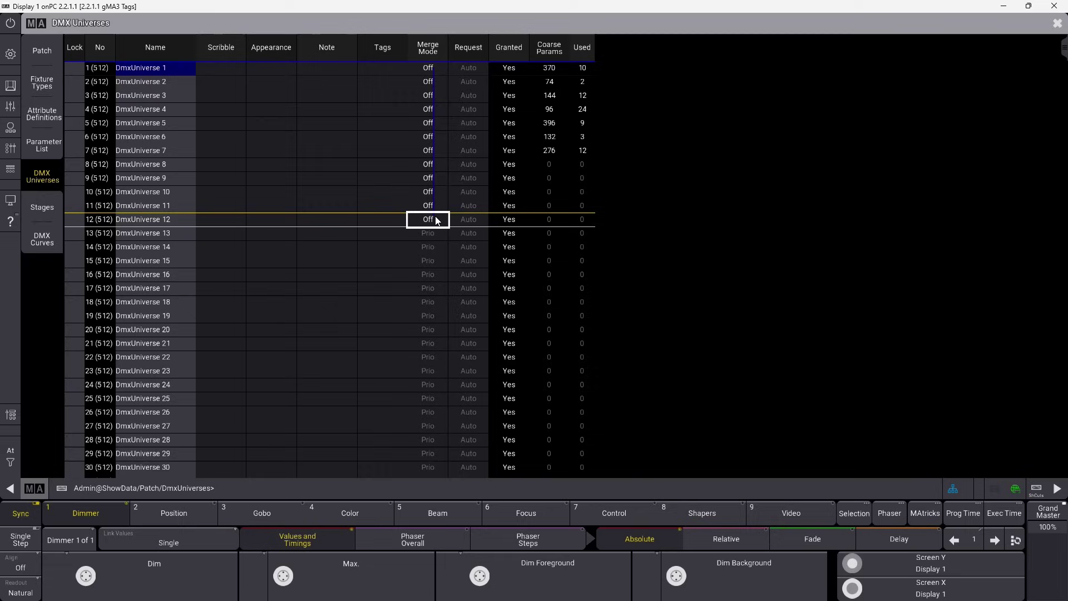
pyautogui.click(422, 50)
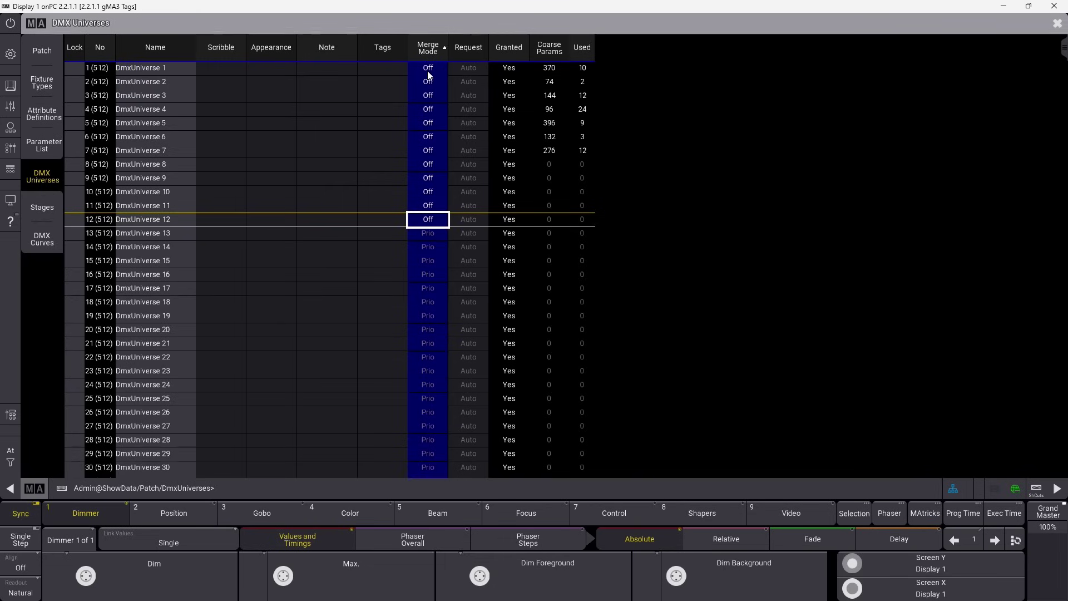
pyautogui.rightClick(422, 50)
pyautogui.click(420, 92)
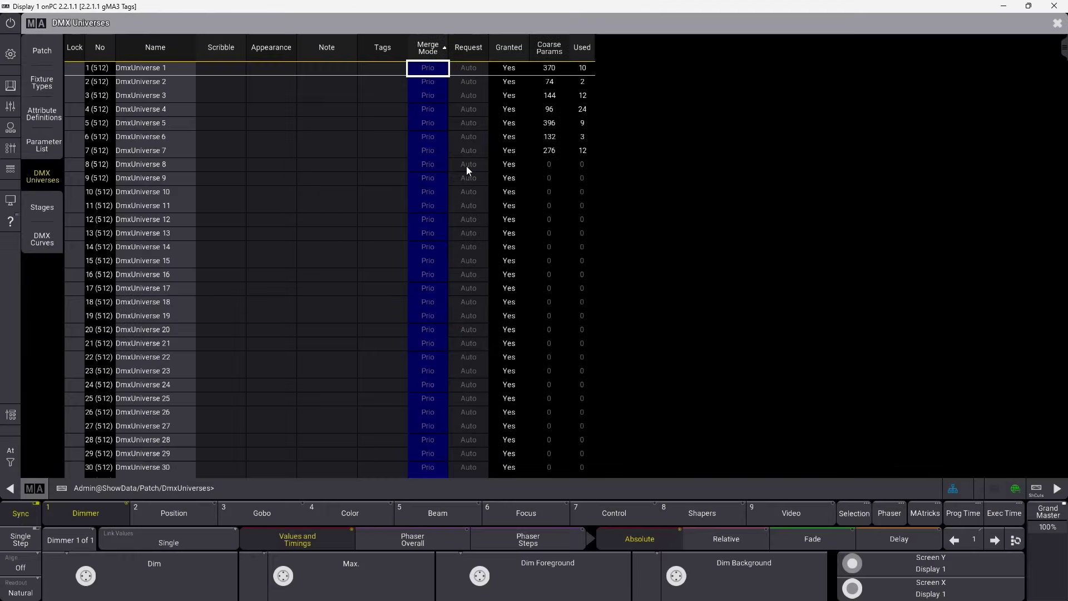
# - Assign the existing tag "Merge" to DMX universes 1 through 12
pyautogui.click(399, 222)
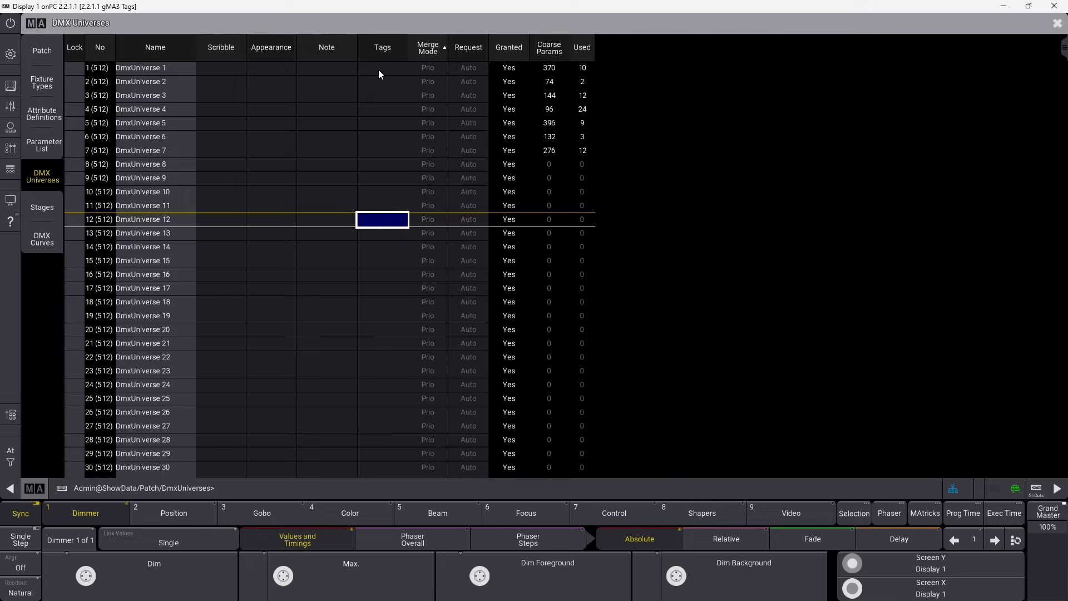
pyautogui.moveTo(378, 69); pyautogui.dragTo(380, 225)
pyautogui.click(380, 225)
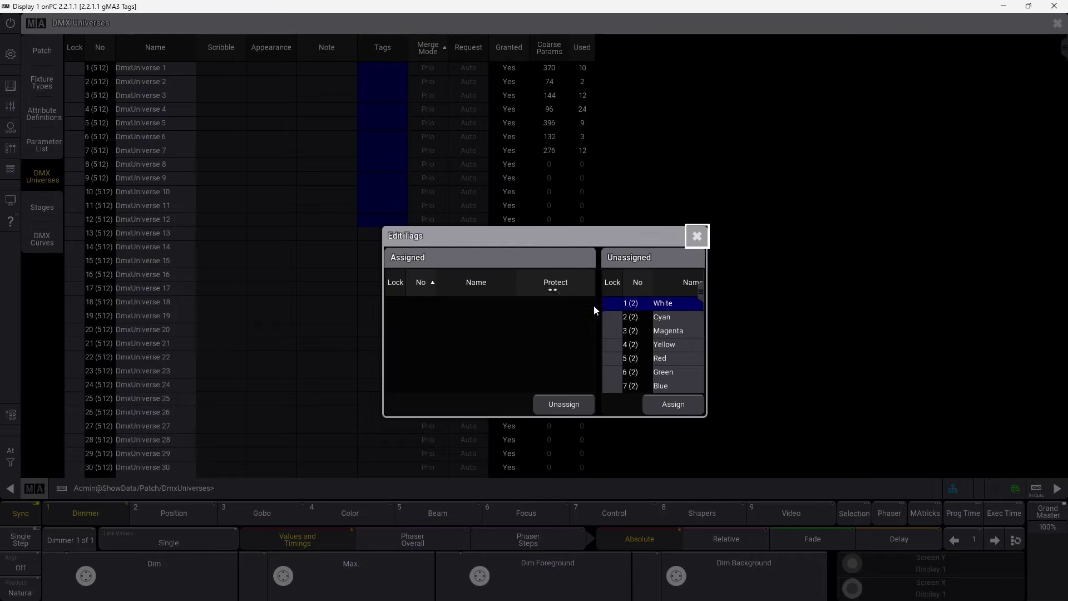
pyautogui.scroll(-4, 675, 344)
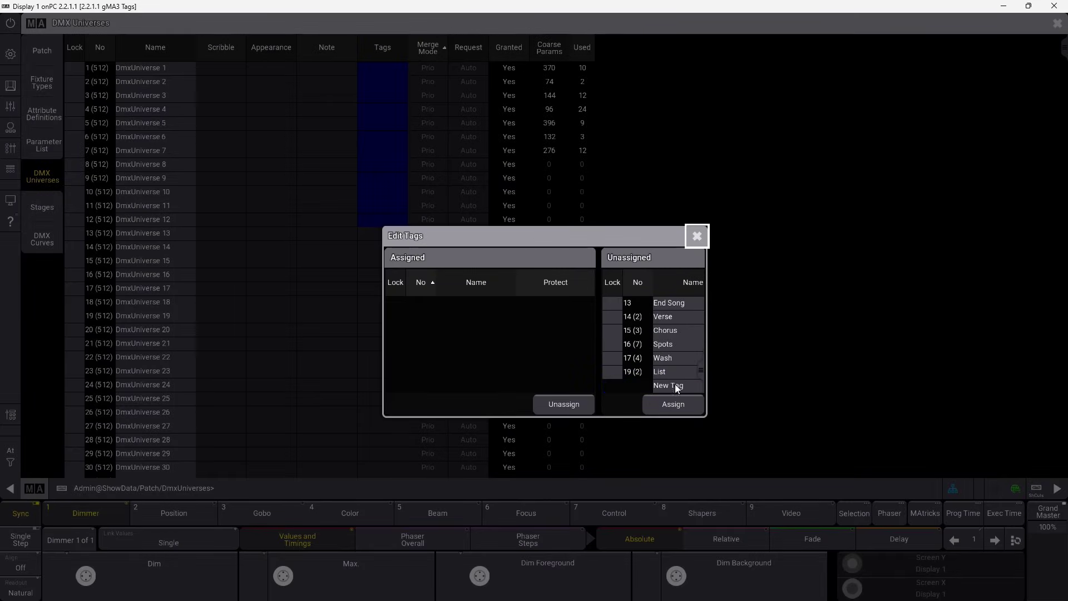
pyautogui.scroll(3, 671, 322)
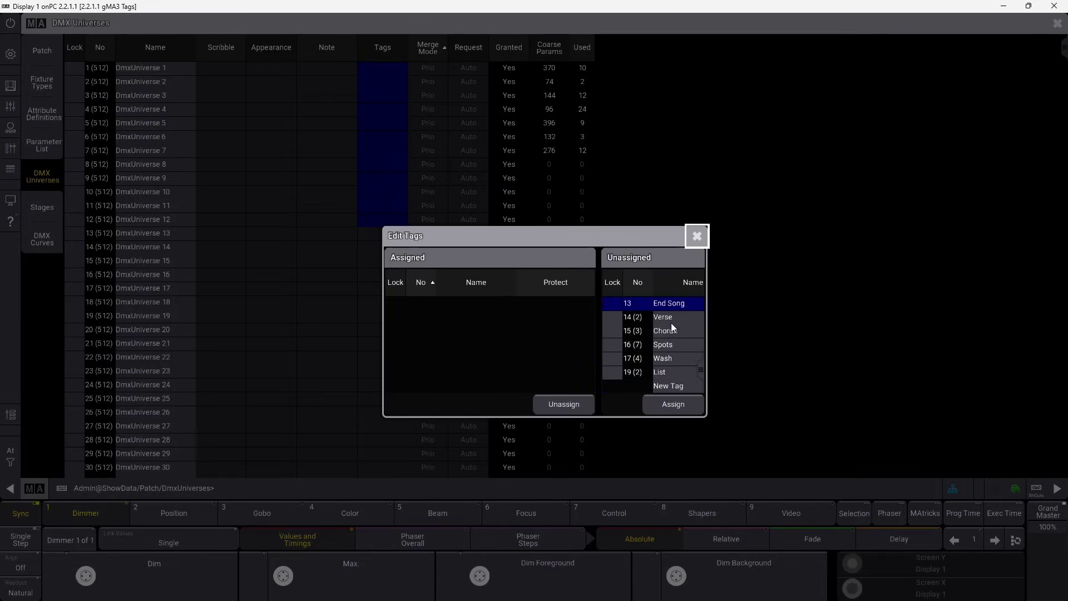
pyautogui.scroll(1, 672, 330)
pyautogui.click(669, 318)
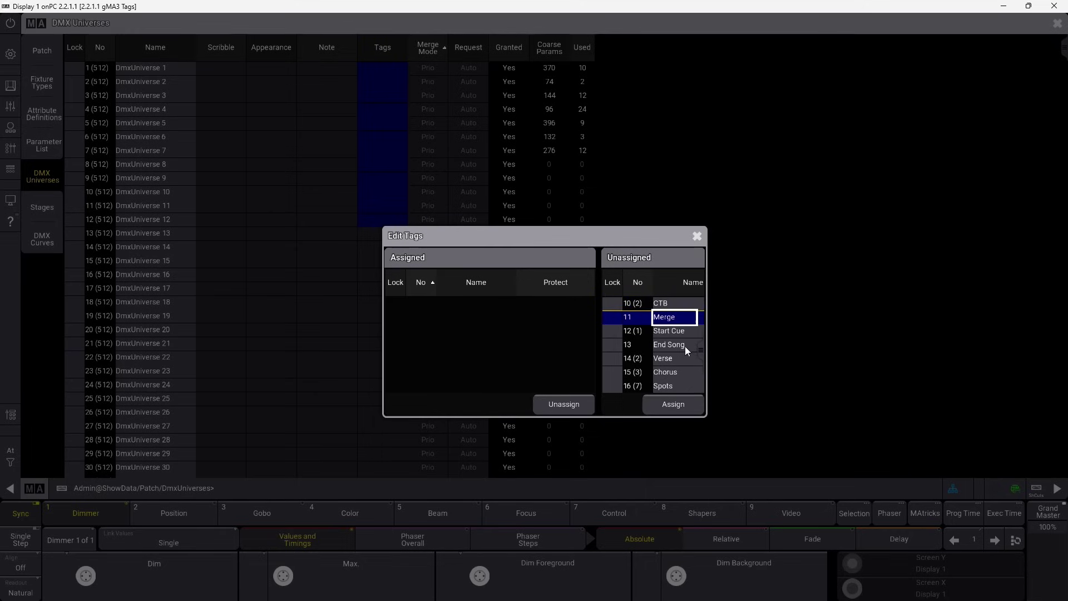
pyautogui.click(676, 404)
pyautogui.click(698, 236)
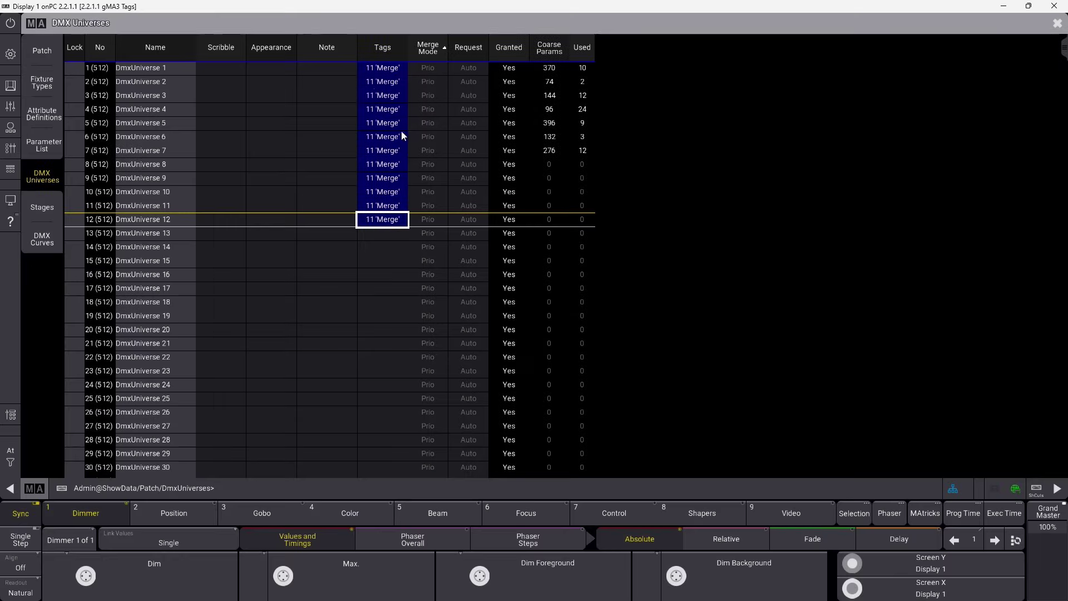
pyautogui.click(371, 306)
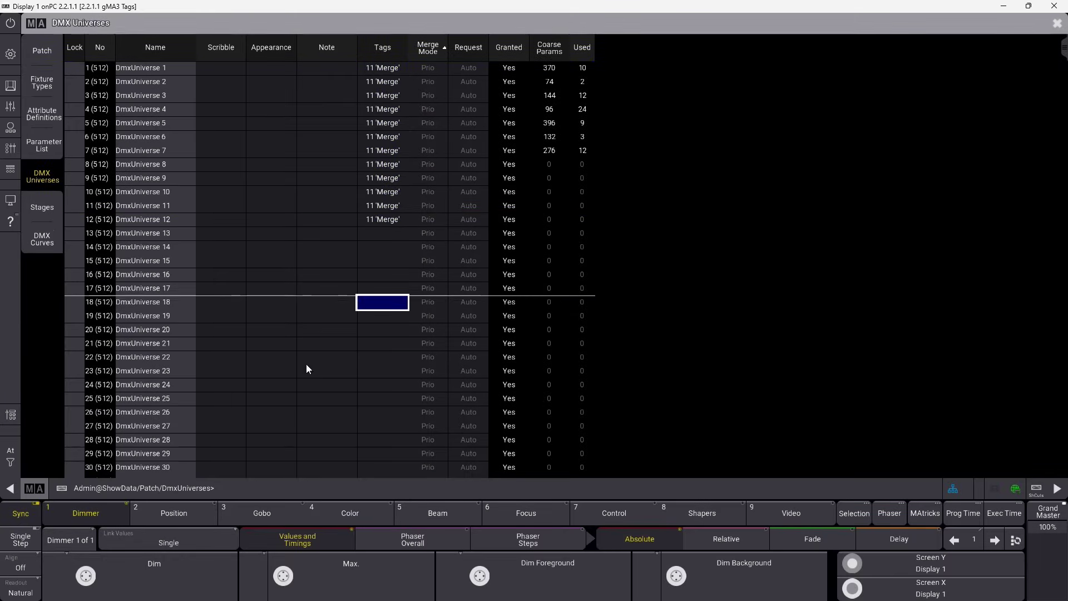
# - Turn merging off for all universes with the command Set DMXUniverse 1 Thru Property "MergeMode" "Off"
pyautogui.click(294, 490)
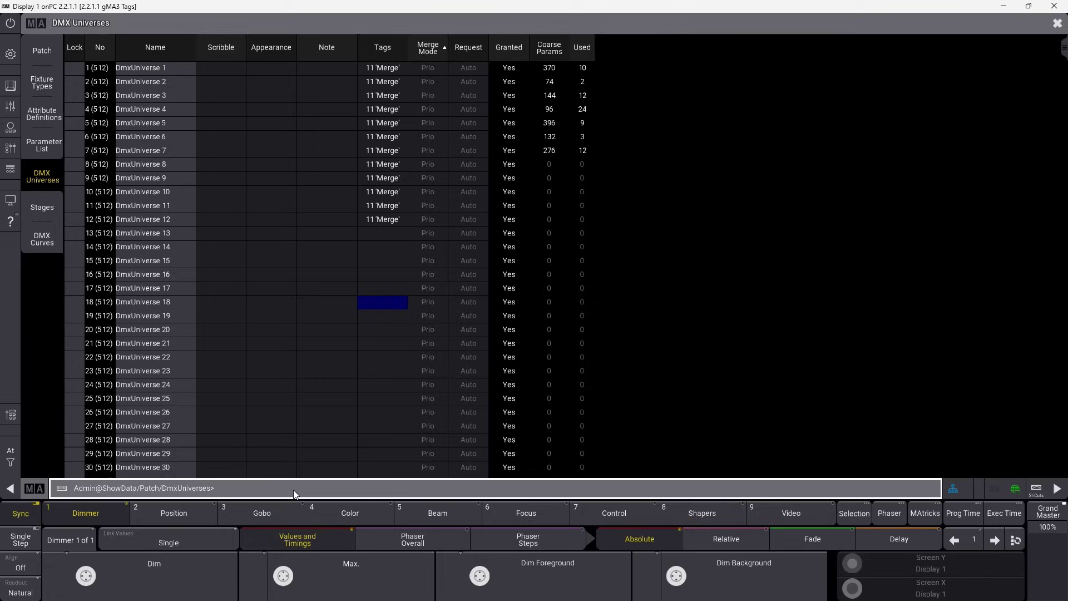
pyautogui.write('Set')
pyautogui.write(' DMXU')
pyautogui.write('niverse')
pyautogui.write(' 1')
pyautogui.write(' thru P')
pyautogui.write('roperty')
pyautogui.write(' "m"ERGEmoDE')
pyautogui.press('BackSpace')
pyautogui.press('BackSpace')
pyautogui.press('BackSpace')
pyautogui.press('BackSpace')
pyautogui.press('BackSpace')
pyautogui.press('BackSpace')
pyautogui.press('BackSpace')
pyautogui.press('BackSpace')
pyautogui.press('BackSpace')
pyautogui.write('Mo')
pyautogui.press('BackSpace')
pyautogui.write('ergeMode ""Off')
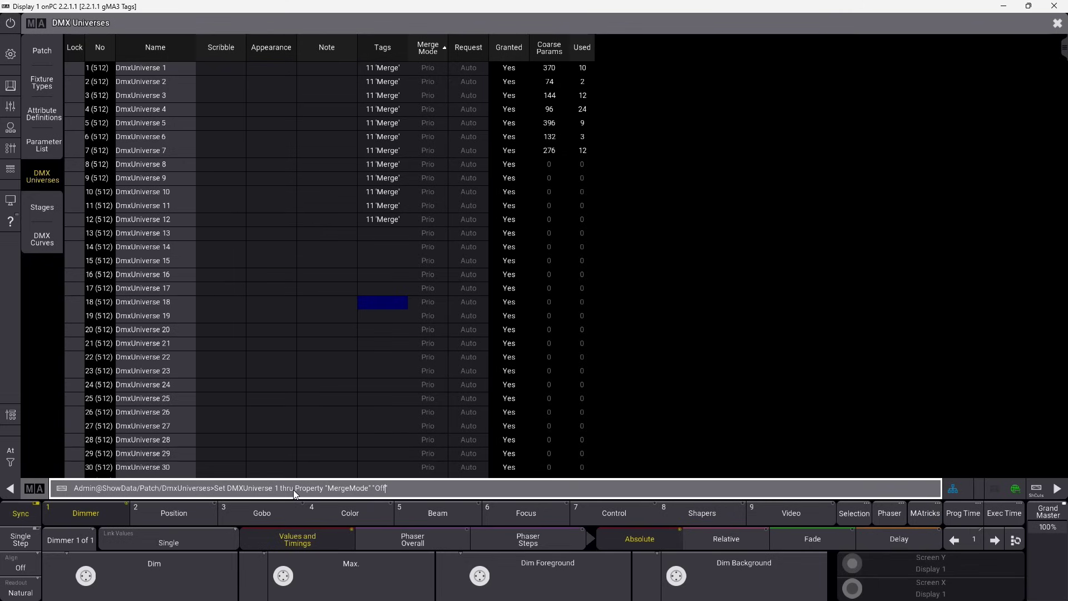
pyautogui.press('Return')
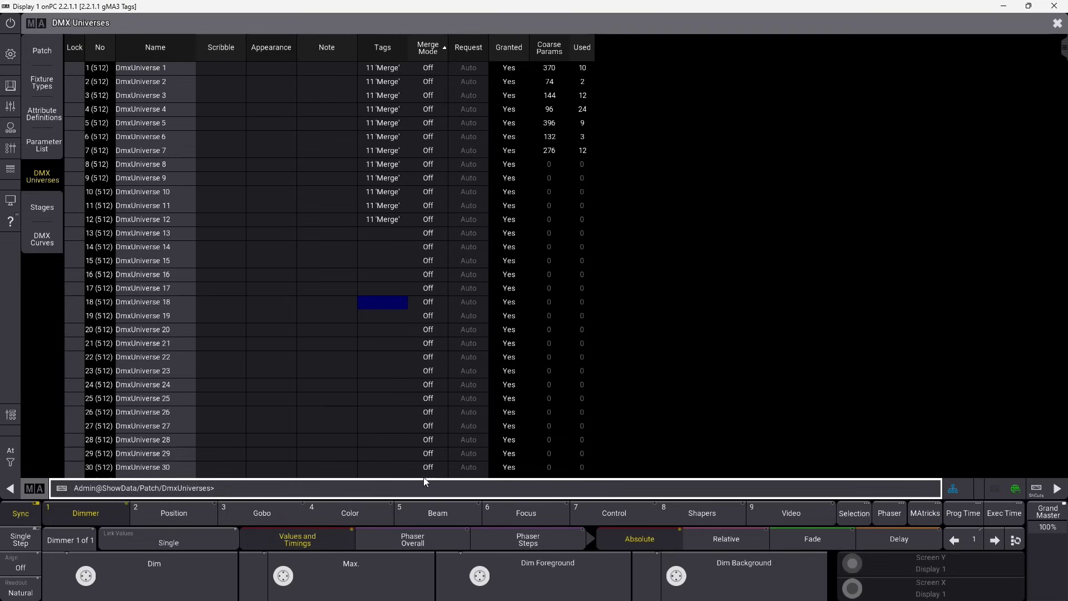
# - Reuse the previous Set command with the value "Prio" to set the merge mode of all universes
pyautogui.press('Up')
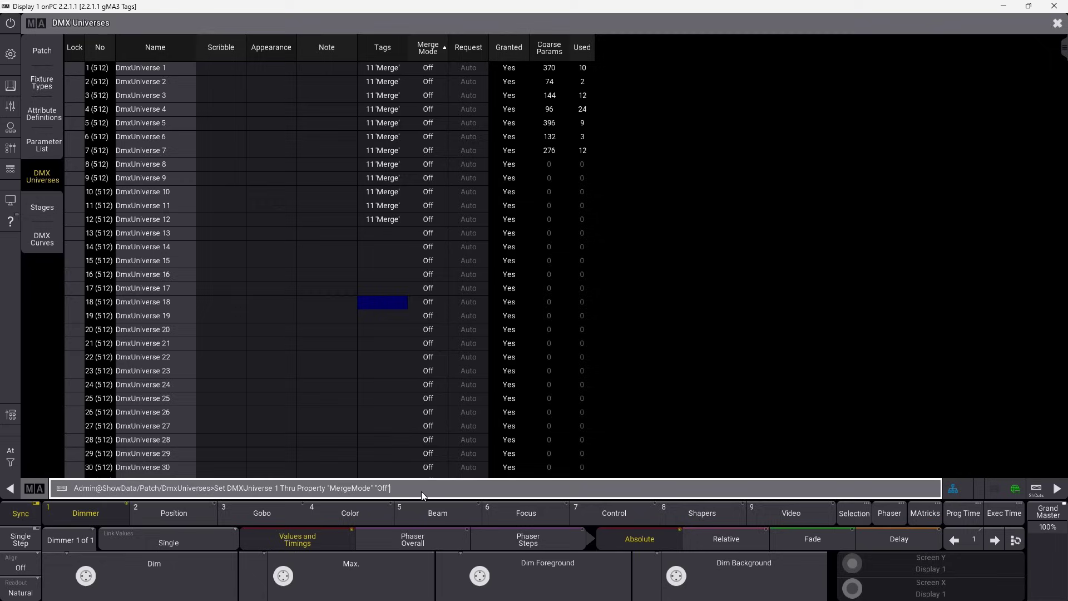
pyautogui.press('BackSpace')
pyautogui.press('BackSpace')
pyautogui.press('BackSpace')
pyautogui.write('Prio')
pyautogui.press('Return')
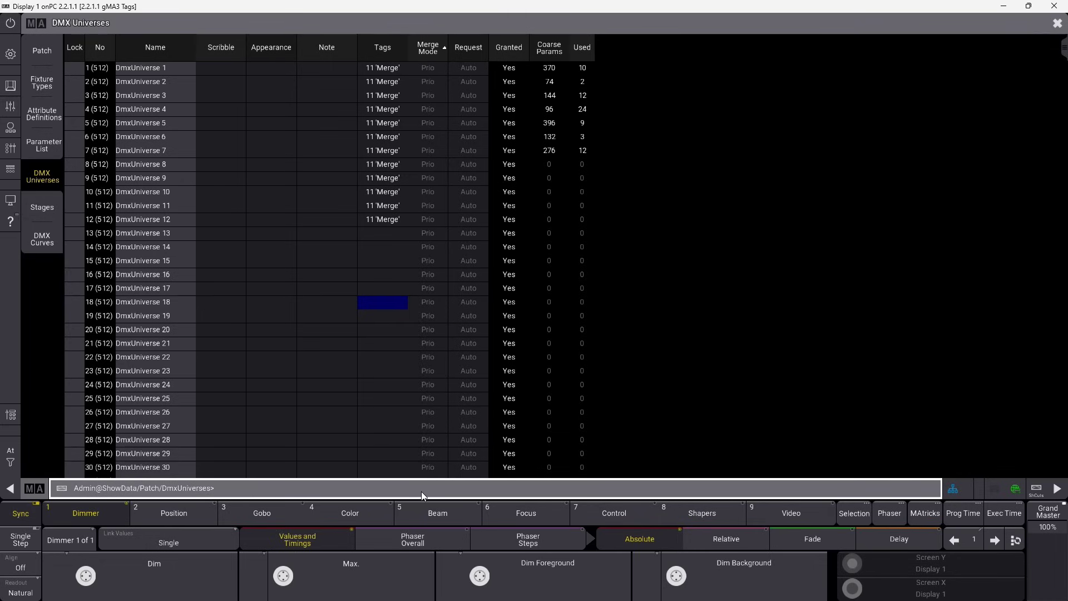
# - Turn merging off only for the tagged universes with Set DMXUniverse 1 Thru Property "MergeMode" "Off" If Tag "Merge"
pyautogui.press('Up')
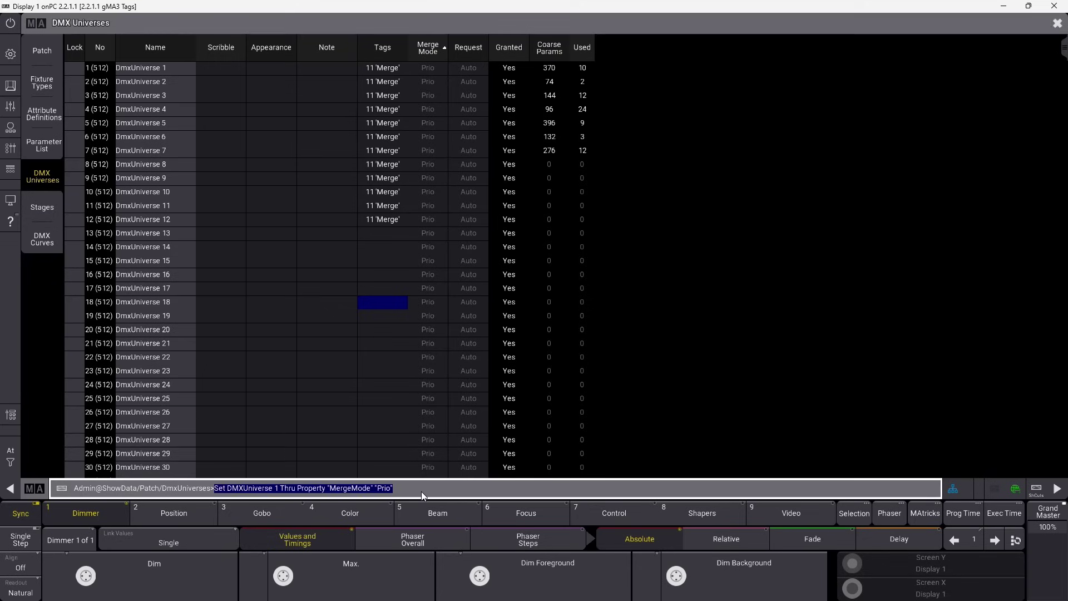
pyautogui.press('BackSpace')
pyautogui.press('BackSpace')
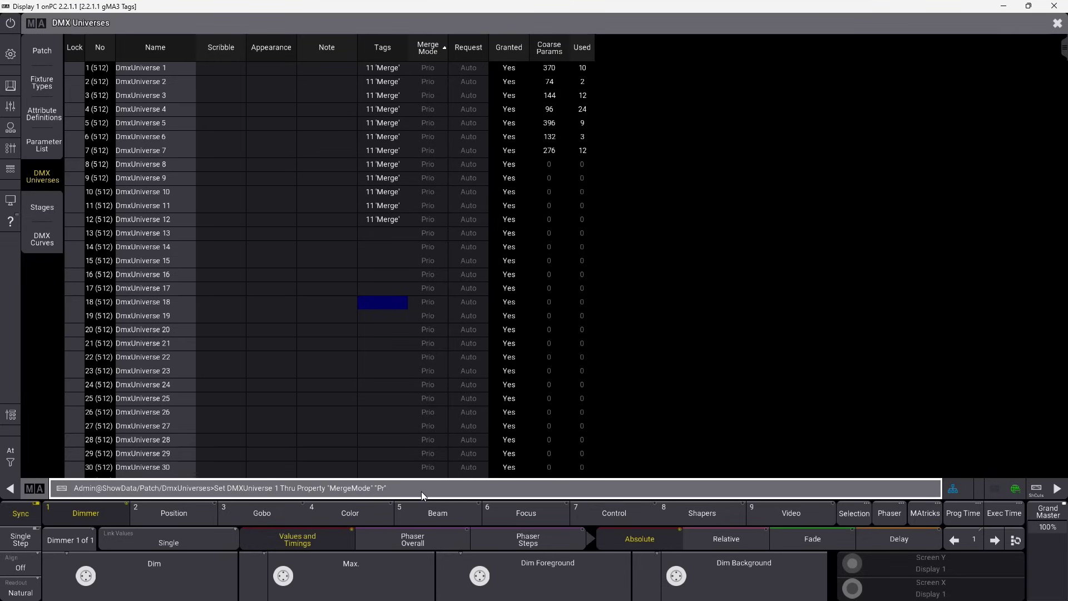
pyautogui.press('BackSpace')
pyautogui.press('BackSpace')
pyautogui.write('Off0')
pyautogui.press('BackSpace')
pyautogui.write('If Tag ""Mereg')
pyautogui.press('BackSpace')
pyautogui.press('BackSpace')
pyautogui.write('ge')
pyautogui.press('Return')
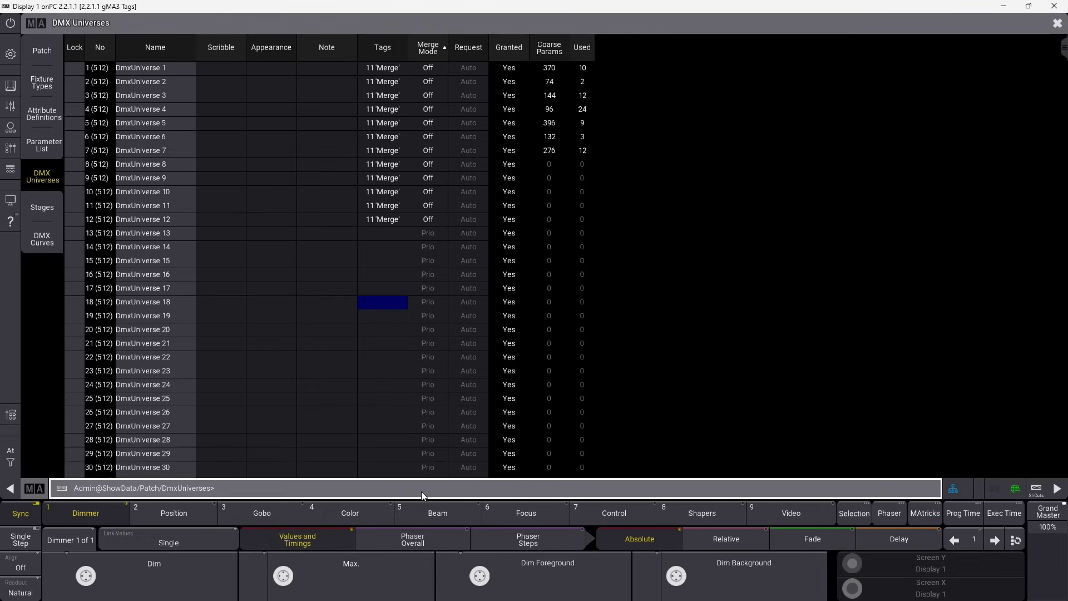